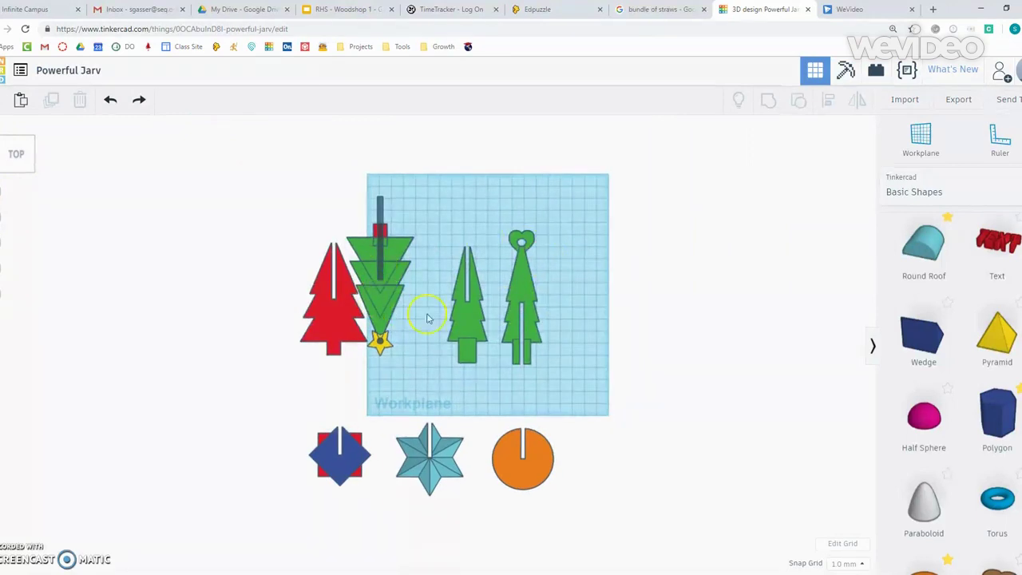
left_click_drag(227, 389, 510, 494)
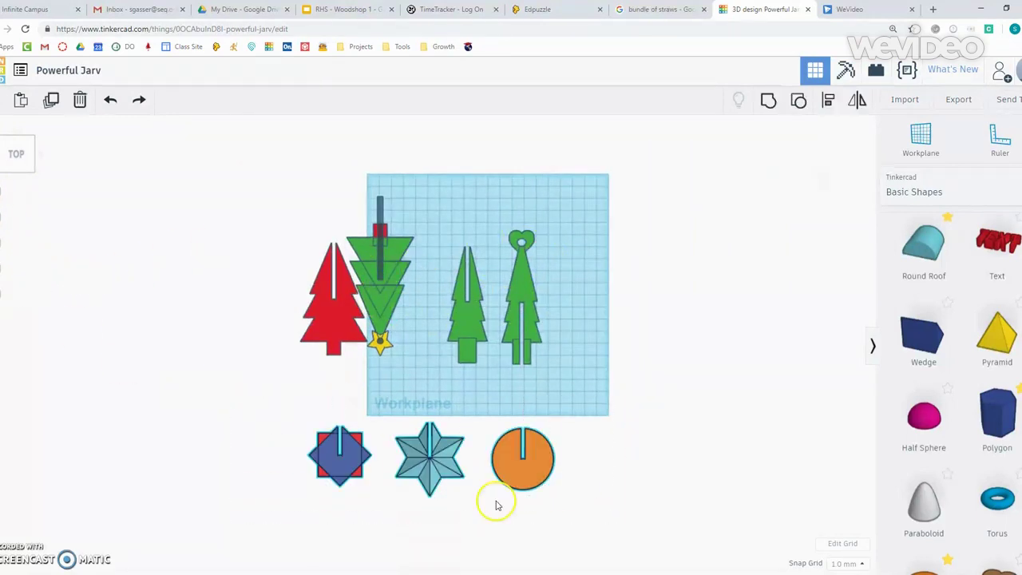
left_click(2, 216)
left_click(447, 415)
left_click_drag(447, 414, 685, 461)
key("ctrl+v")
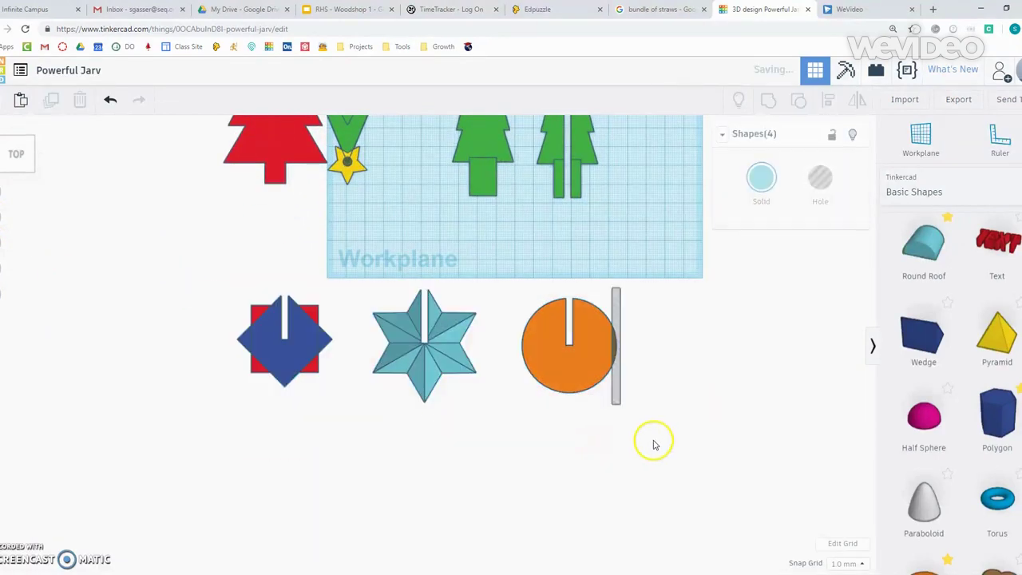
key("ctrl+z")
Copy the three slotted ornaments below the workplane and place the duplicates about 70 mm directly below the originals.
left_click_drag(192, 253, 663, 430)
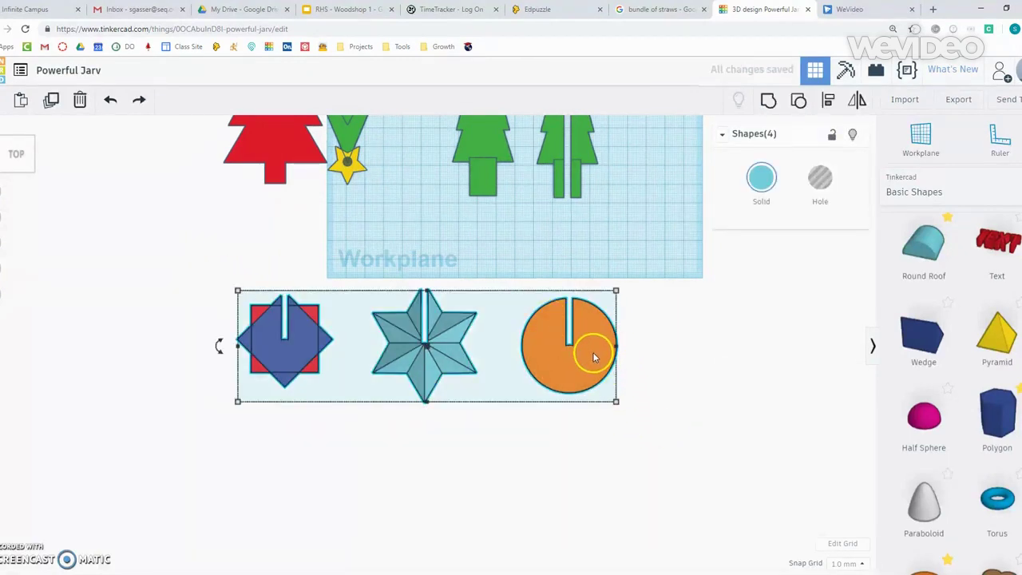
key("ctrl+c")
key("ctrl+v")
left_click_drag(486, 343, 301, 477)
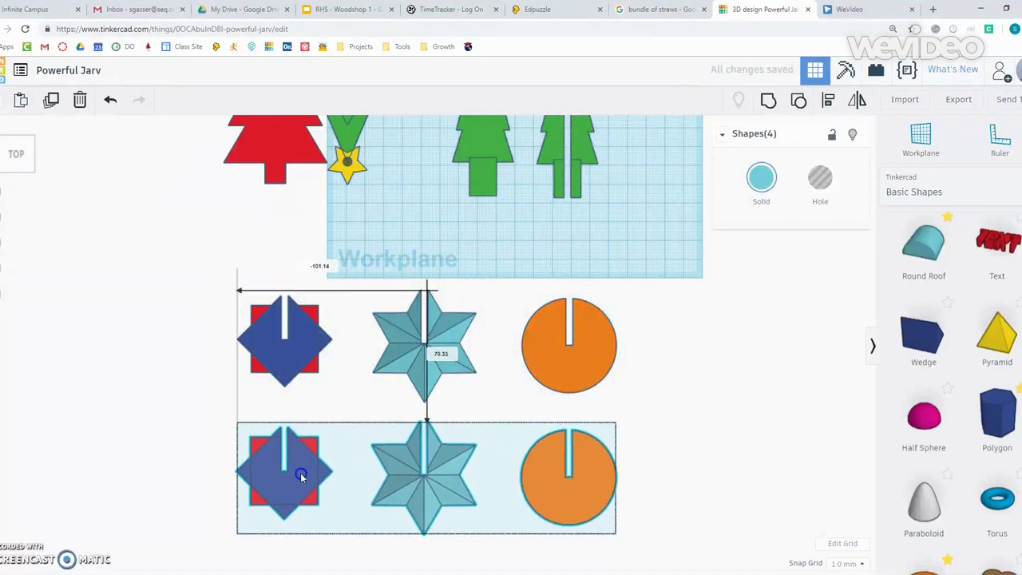
left_click(245, 418)
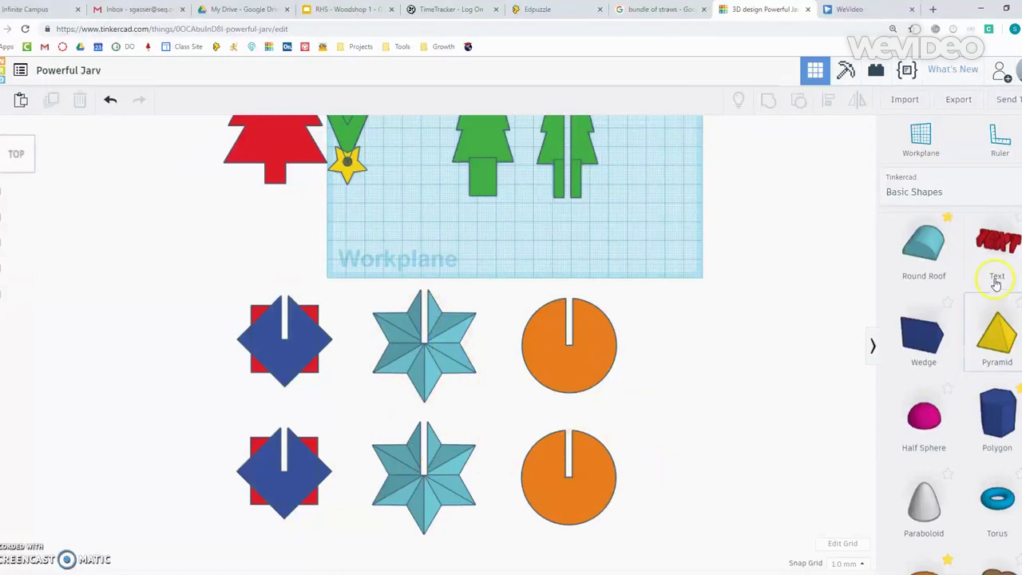
Add a turquoise star beside the orange circles, with 6 points and an inner radius of about 0.58.
scroll(969, 473, "down", 1)
scroll(963, 468, "down", 3)
left_click_drag(928, 369, 711, 387)
mouse_move(765, 245)
left_mouse_down()
mouse_move(793, 248)
mouse_move(765, 249)
mouse_move(775, 250)
left_mouse_up()
left_click(796, 300)
mouse_move(797, 301)
left_mouse_down()
mouse_move(783, 299)
mouse_move(802, 297)
left_mouse_up()
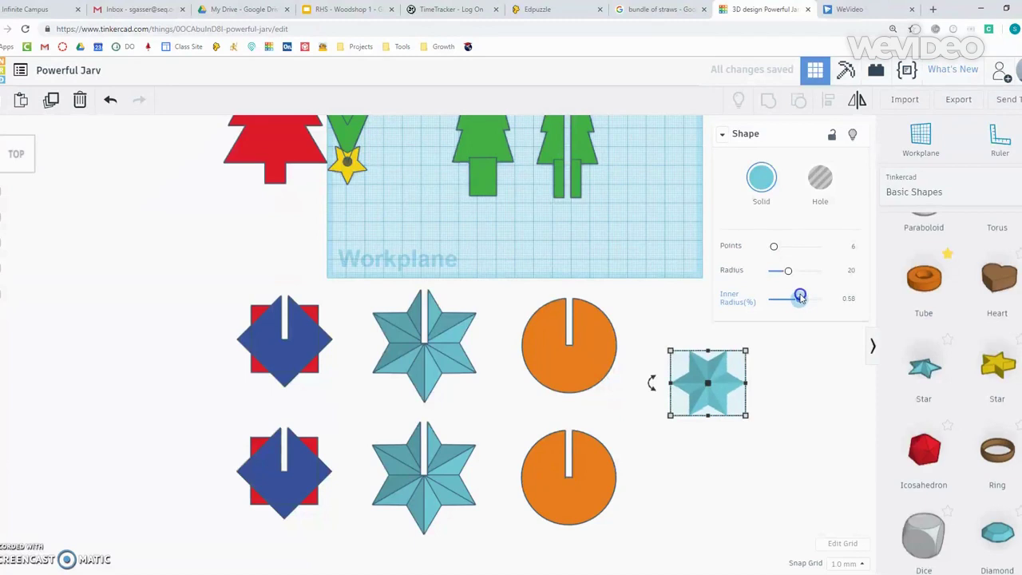
left_click(759, 424)
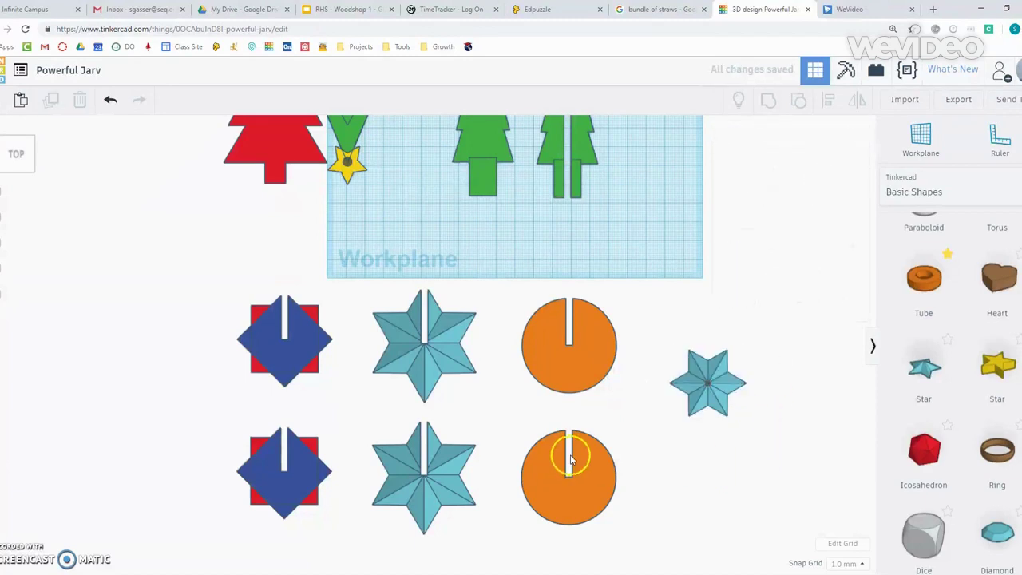
right_click_drag(496, 458, 480, 434)
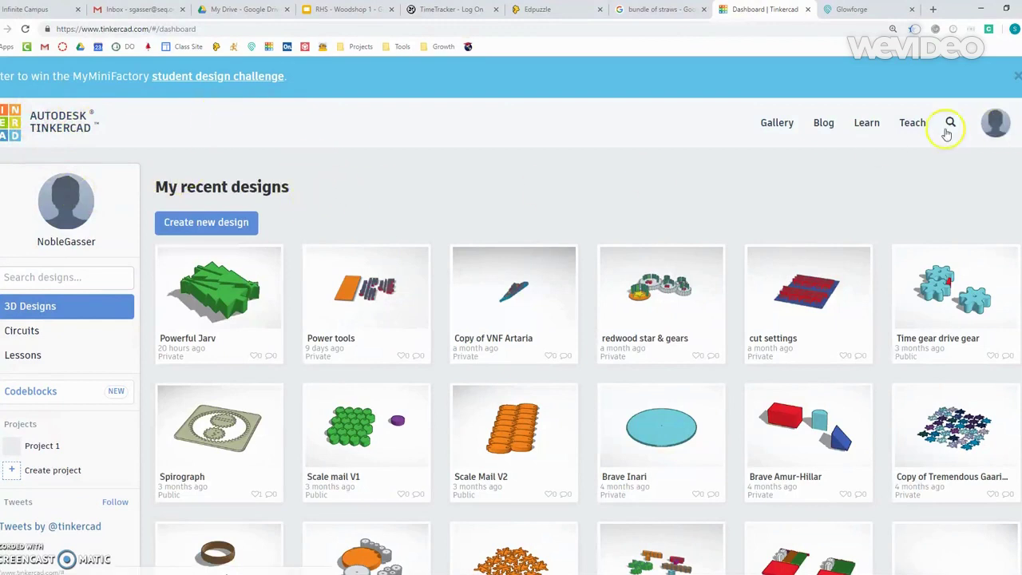
Open the Powerful Jarv design for editing and show its two trees up close in a flat orthographic top view.
mouse_move(285, 251)
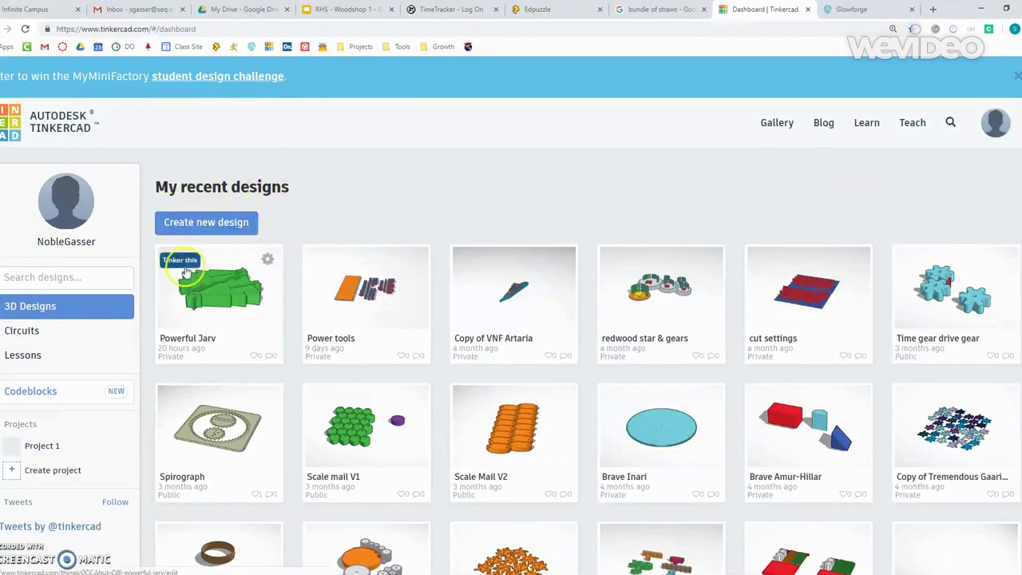
left_click(177, 264)
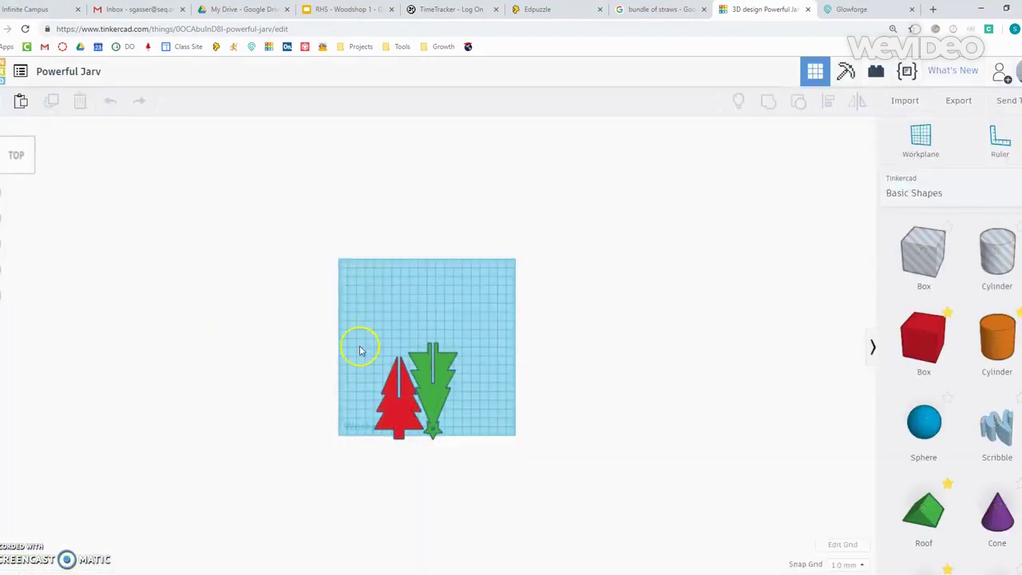
left_click(23, 163)
left_click(20, 154)
left_click(27, 141)
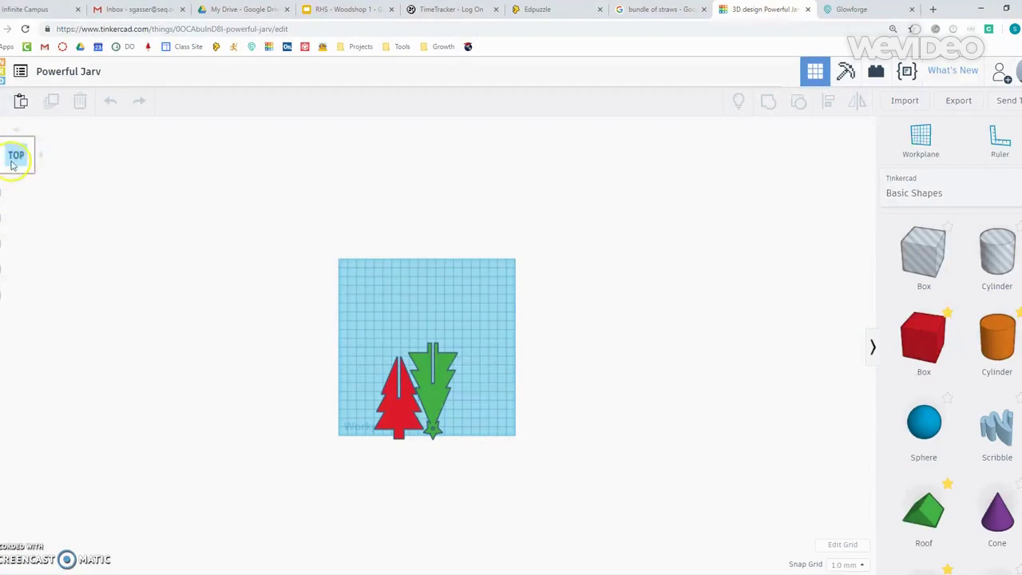
left_click(5, 294)
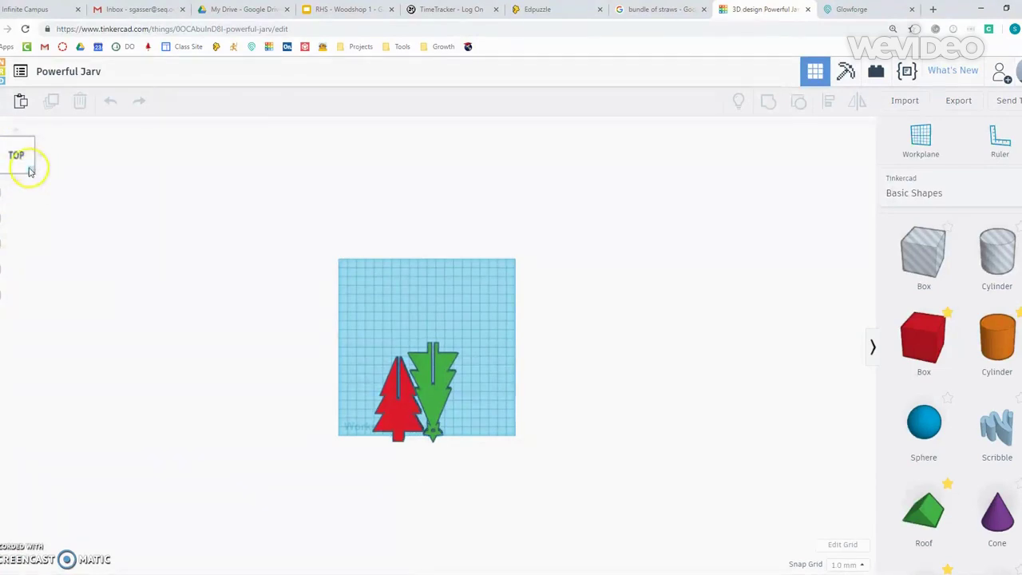
left_click(5, 217)
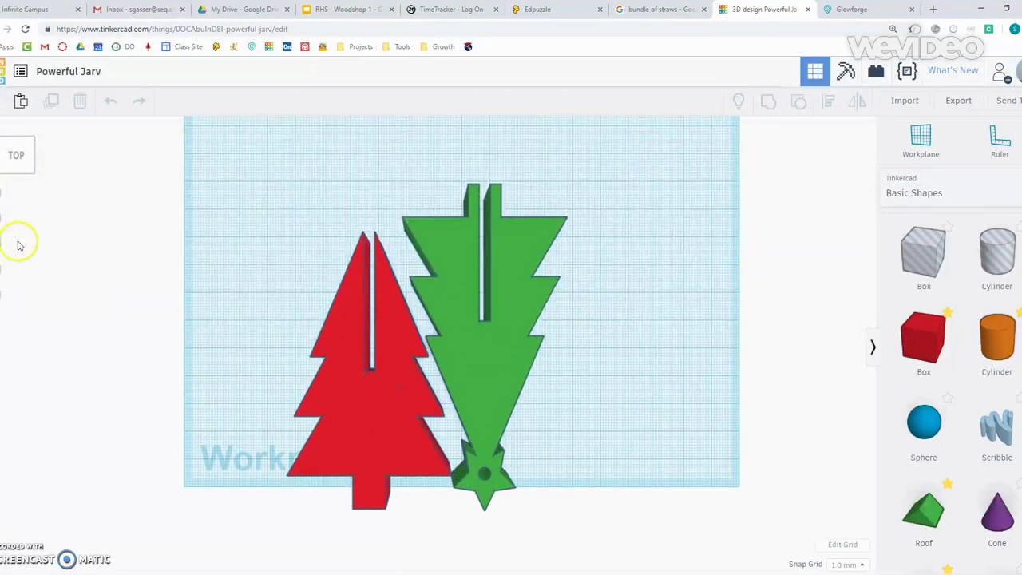
left_click(4, 295)
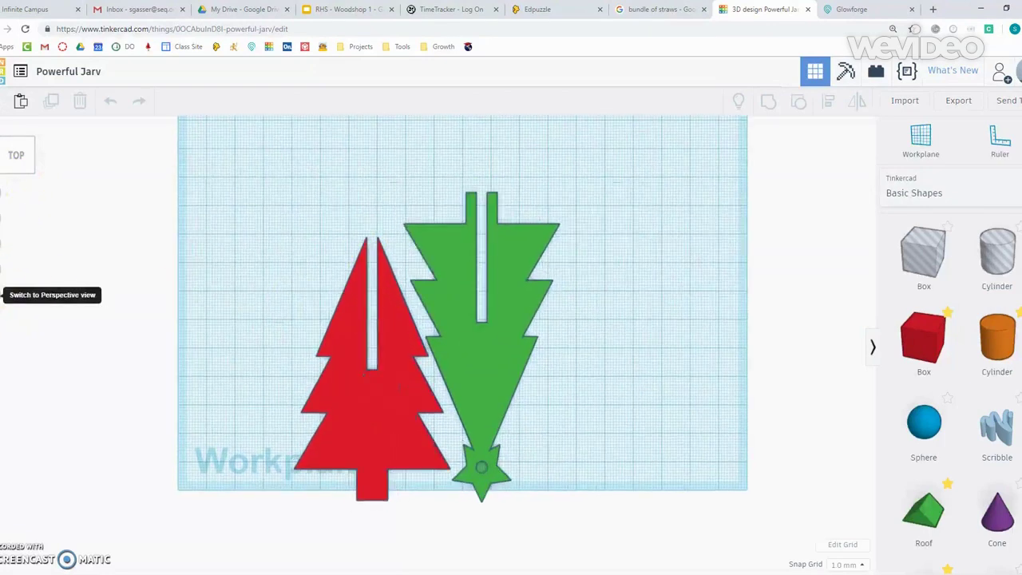
Move the red and green trees together to the workplane's left edge, leaving the rest of the workplane free.
left_click(349, 429)
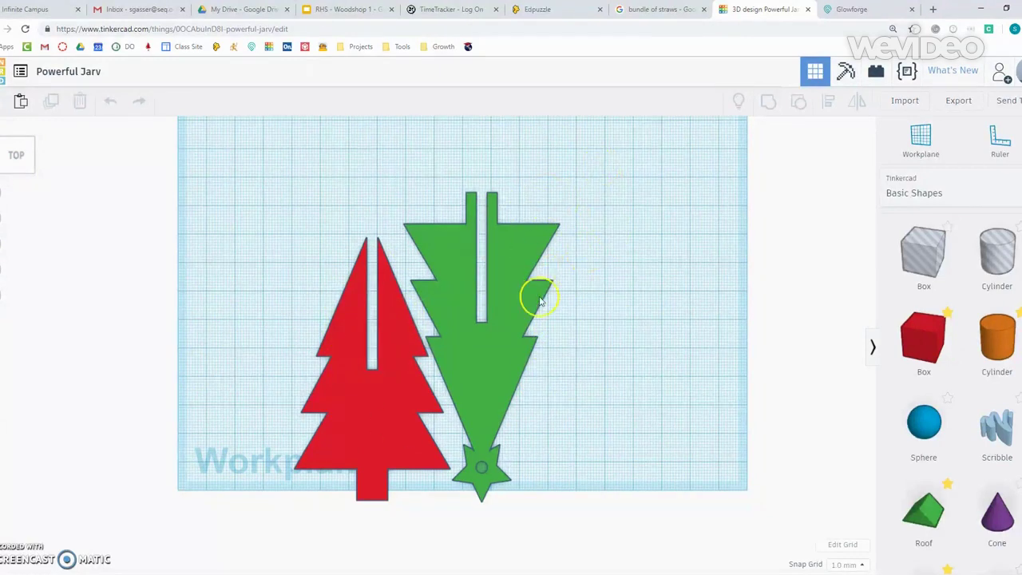
left_click_drag(565, 159, 308, 474)
left_click_drag(347, 424, 130, 410)
left_click(459, 317)
Ungroup the green tree to separate its long slot hole from the body.
left_click(267, 341)
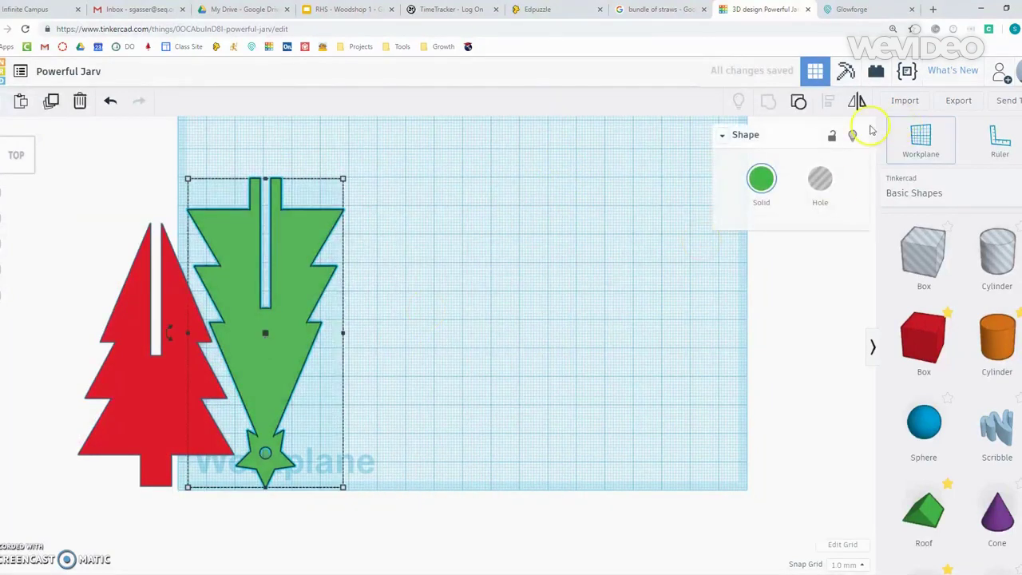
left_click(799, 102)
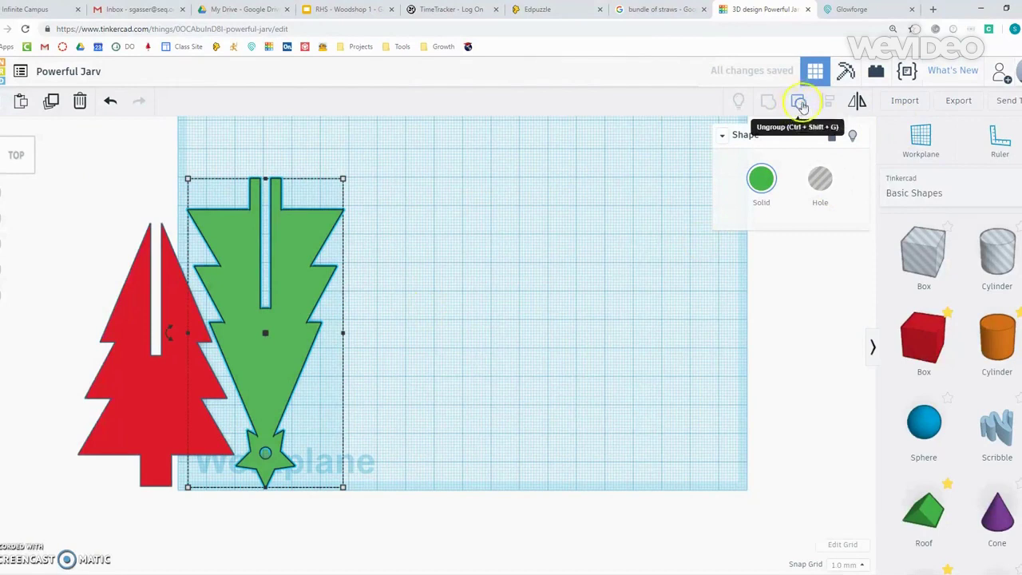
left_click(533, 284)
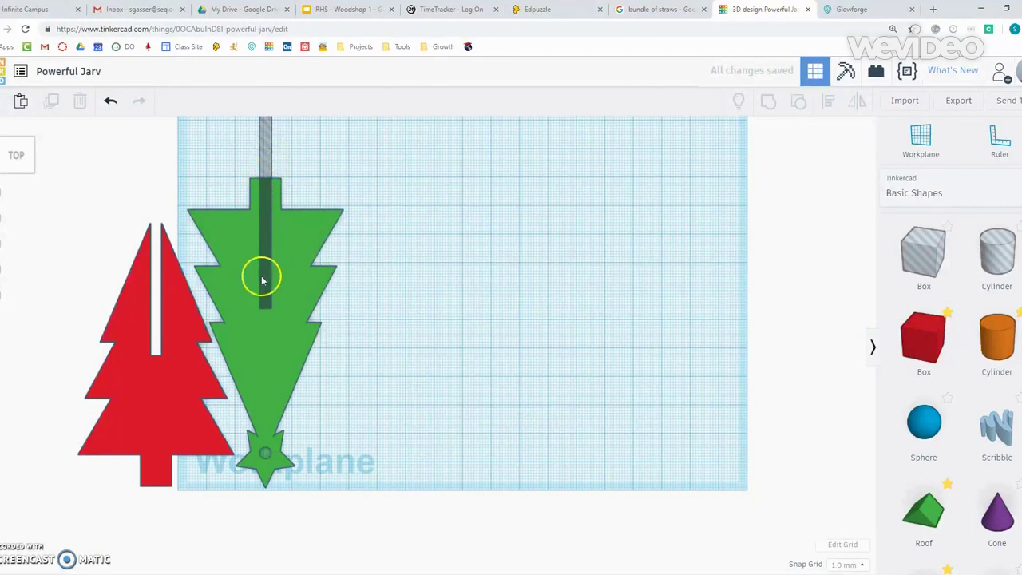
left_click(265, 162)
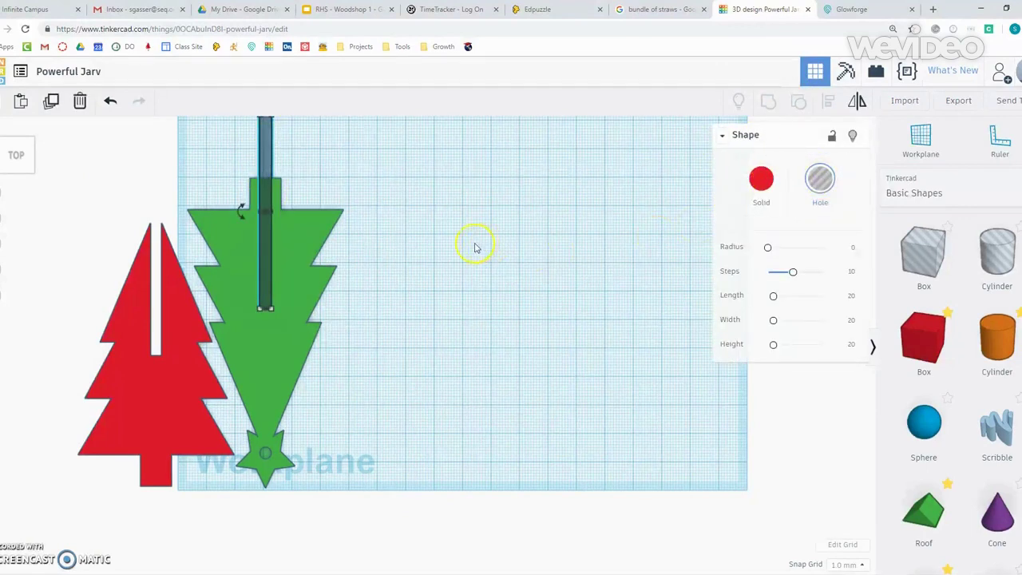
left_click(451, 267)
Ungroup the green tree's body two more levels into its star, star hole, three triangles and trunk.
left_click(303, 347)
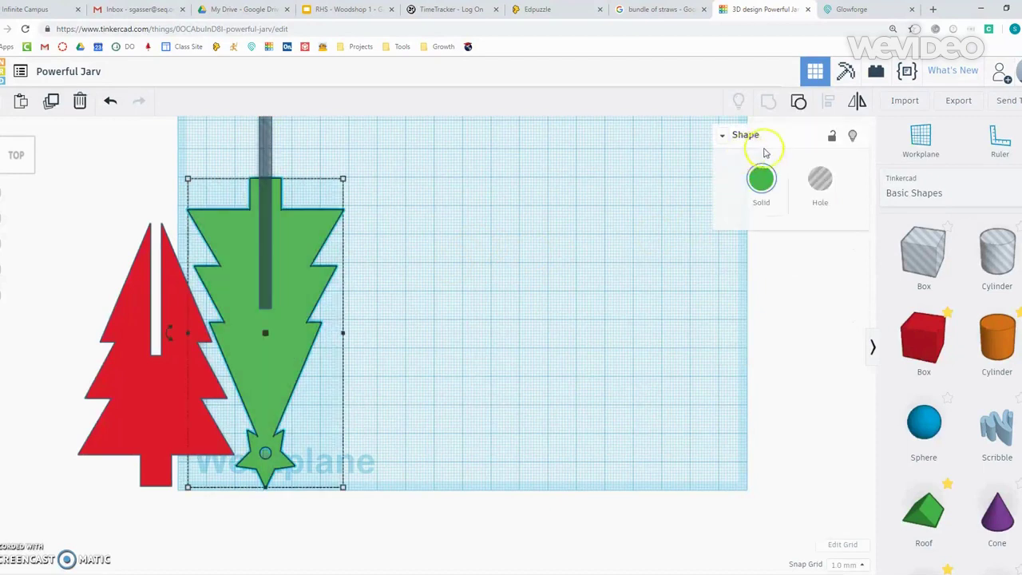
left_click(801, 104)
left_click(490, 352)
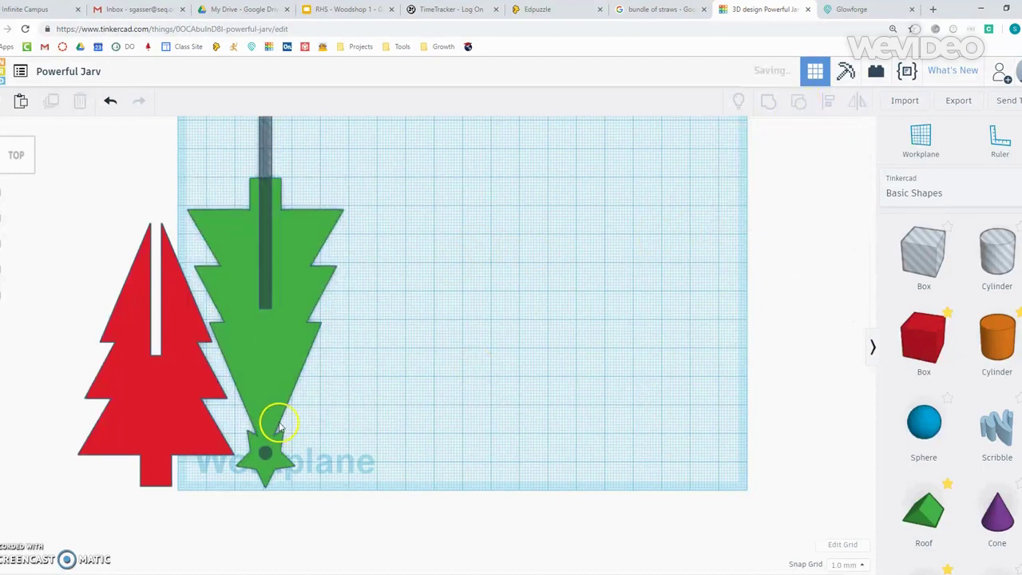
left_click(279, 361)
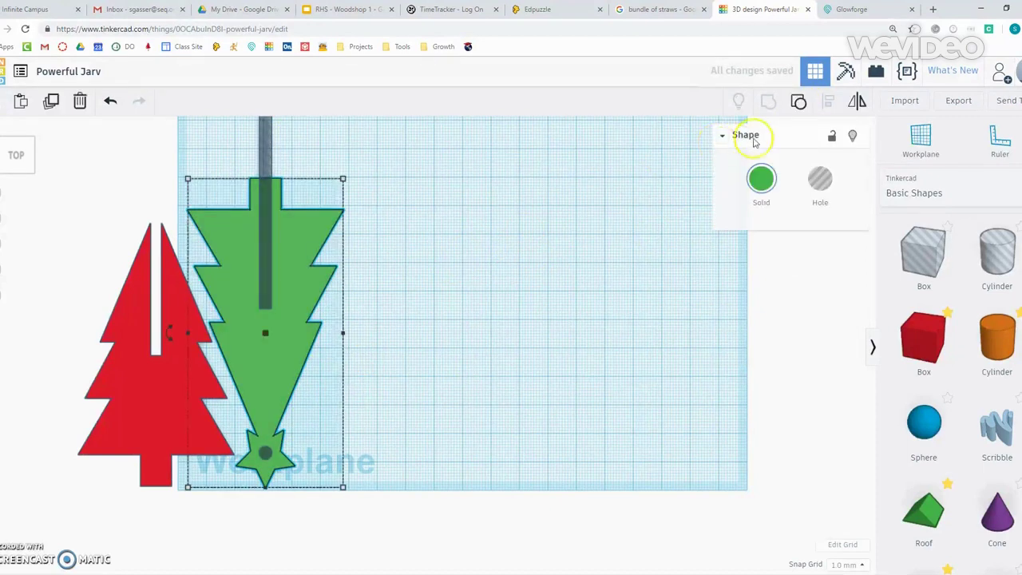
left_click(799, 101)
left_click(559, 233)
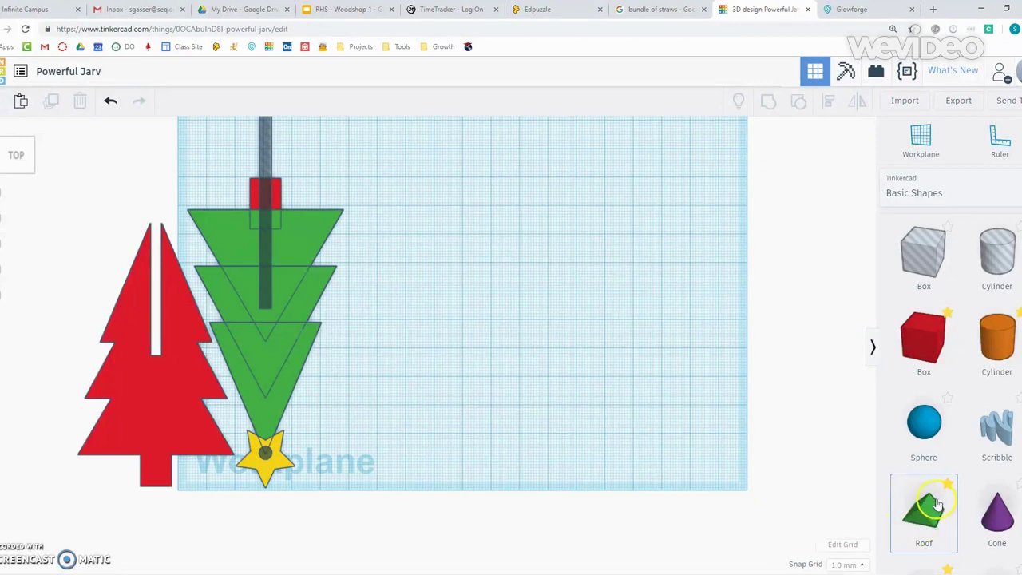
left_click_drag(924, 519, 528, 250)
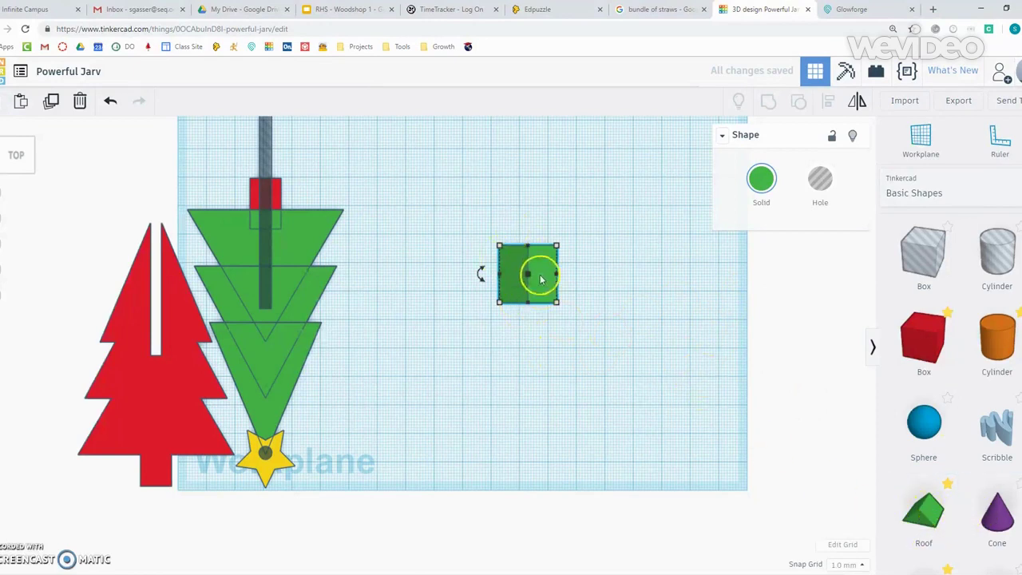
right_click_drag(682, 400, 498, 358)
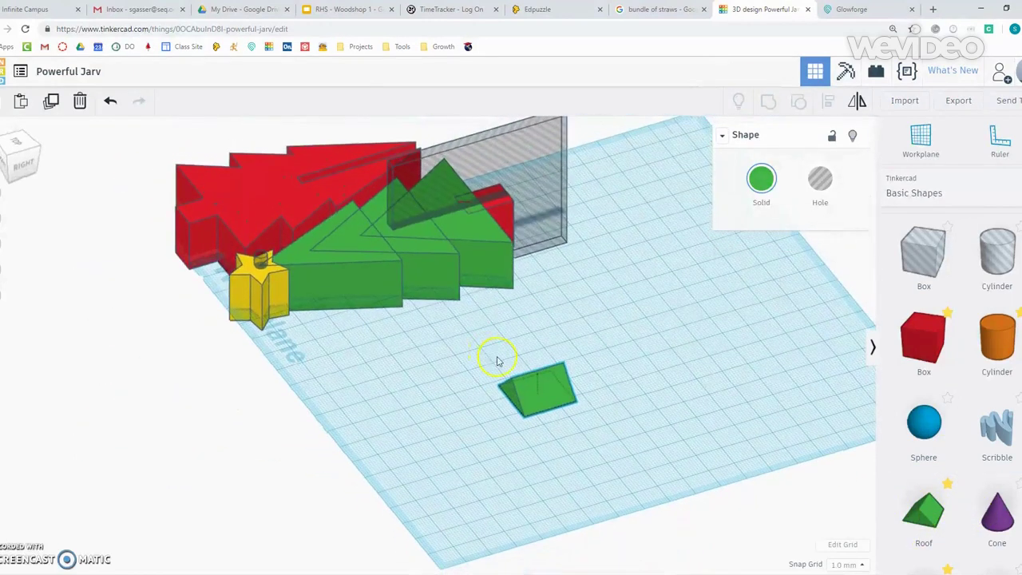
left_click_drag(532, 345, 606, 345)
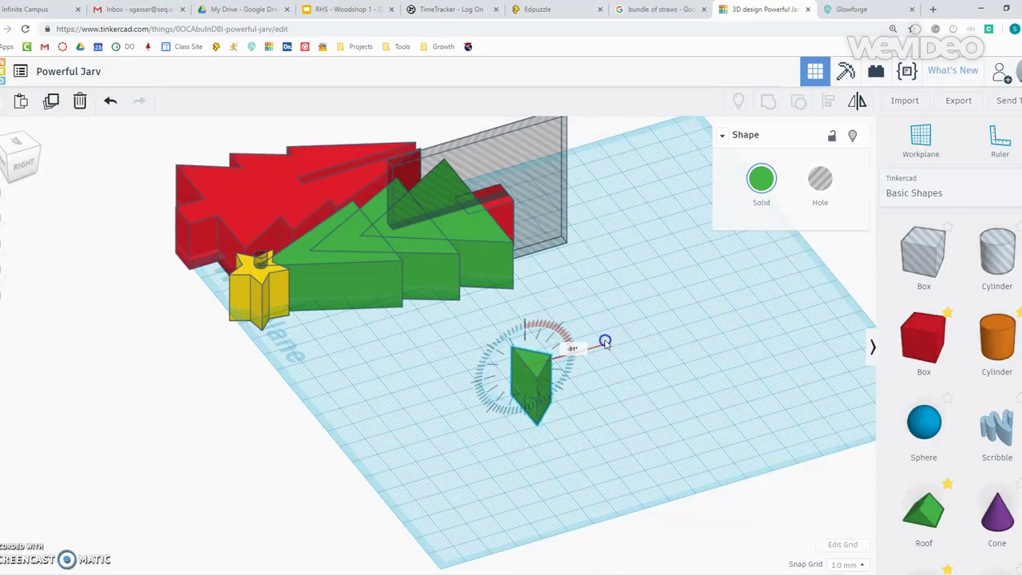
left_click_drag(606, 343, 605, 347)
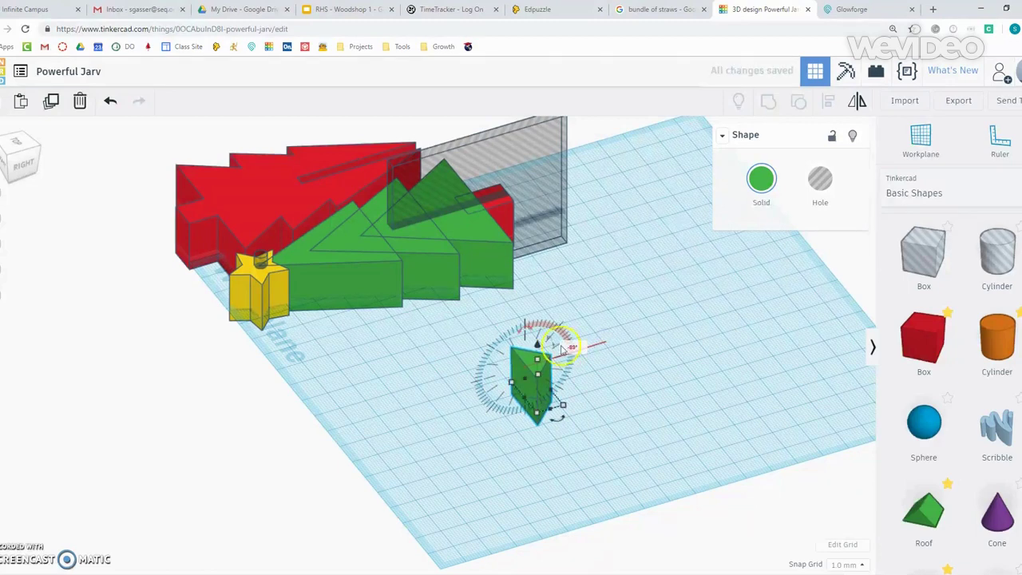
left_click_drag(528, 327, 530, 329)
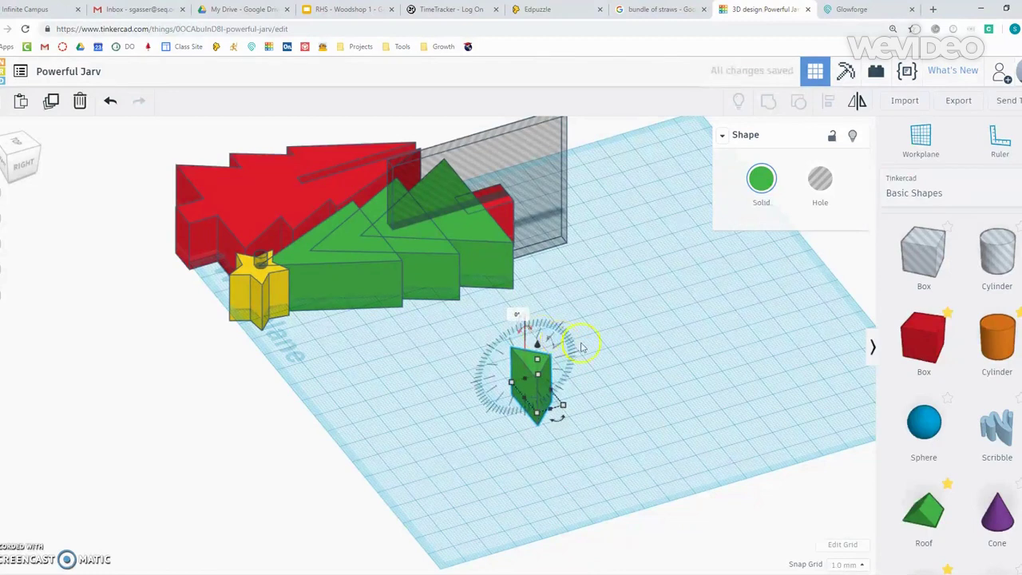
key("ctrl+z")
key("ctrl+z")
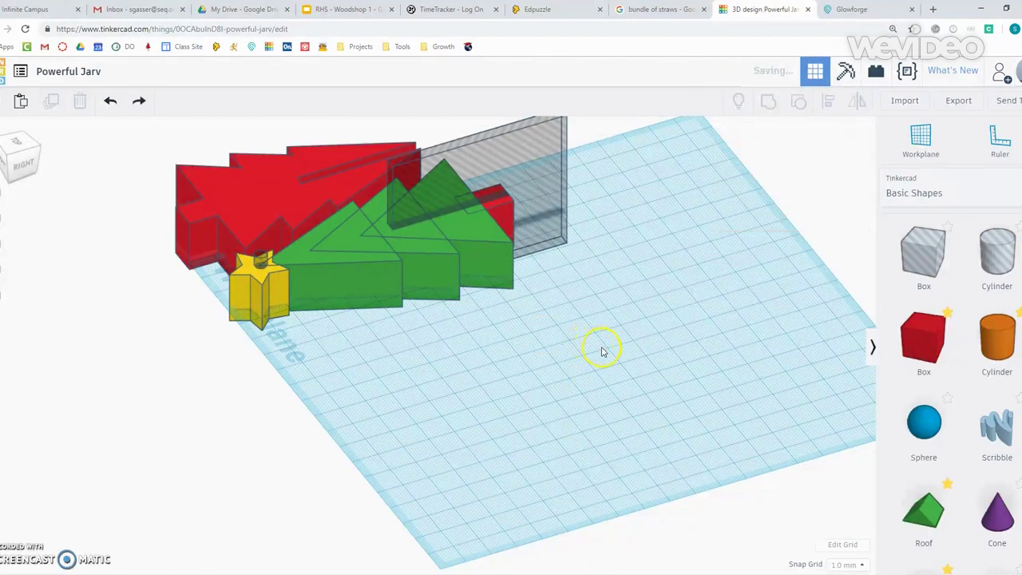
Place a green Roof shape on the empty workplane and rotate it -90° so its triangular face points up.
left_click_drag(925, 512, 511, 380)
left_click_drag(475, 336, 529, 342)
left_click_drag(574, 334, 573, 328)
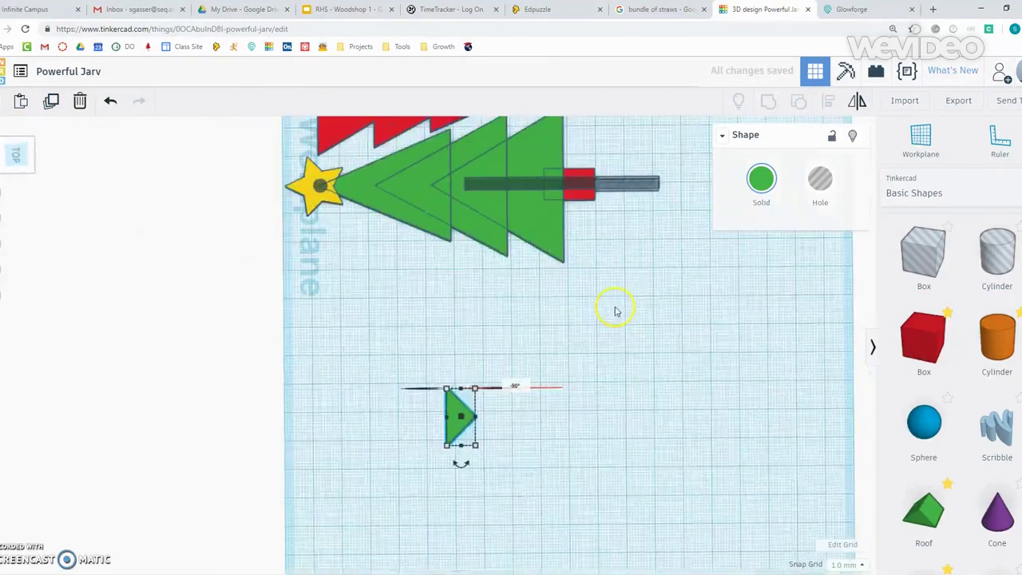
right_click_drag(336, 331, 605, 437)
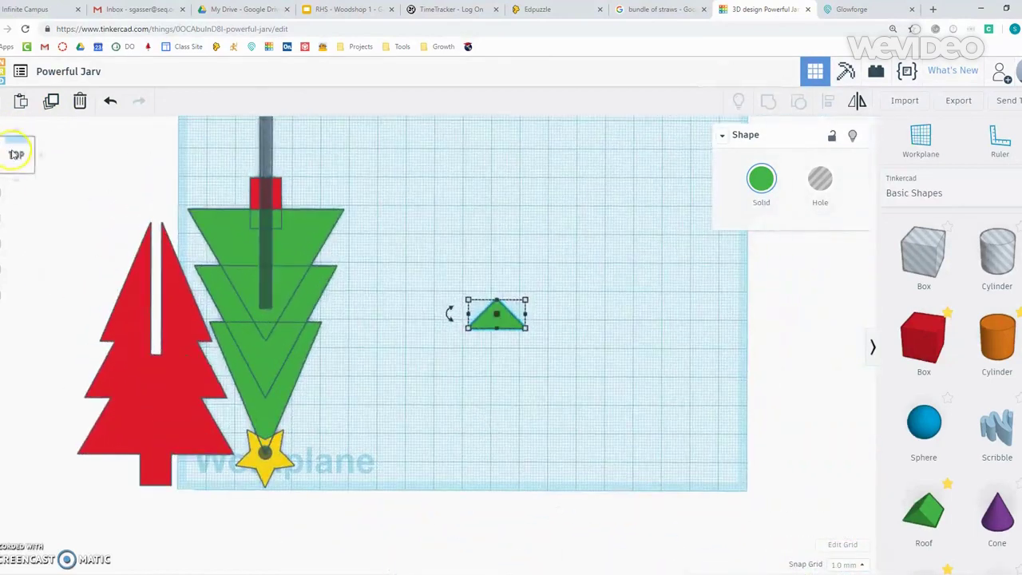
left_click(564, 264)
left_click(497, 336)
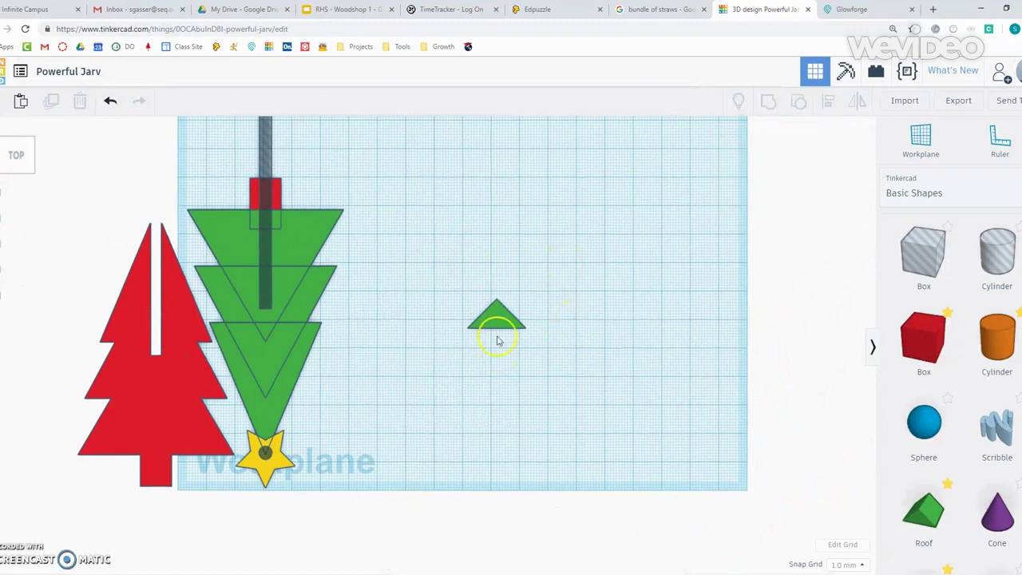
Stretch the new roof shape into a tall, narrow triangle.
left_click(495, 319)
left_click_drag(527, 300, 560, 182)
left_click_drag(527, 299, 482, 423)
left_click(623, 293)
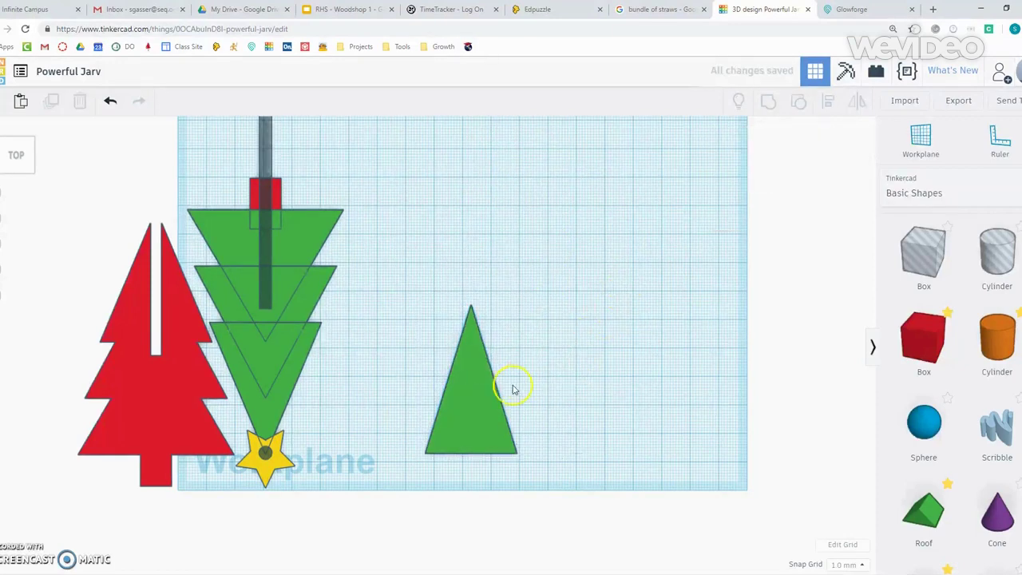
Duplicate the tall green triangle, move the copy up to overlap the original, and make it slightly narrower.
left_click(471, 409)
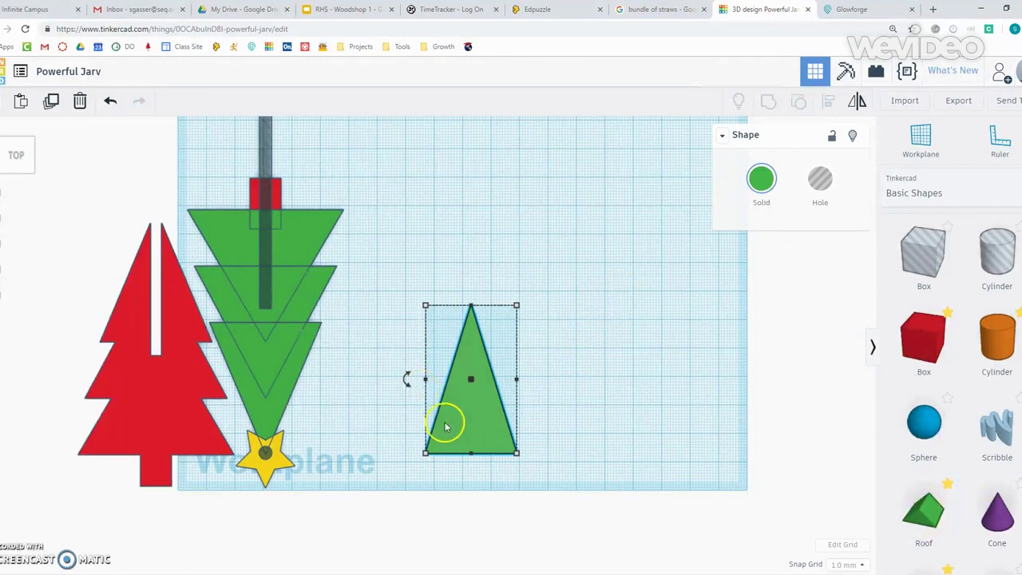
left_click(52, 104)
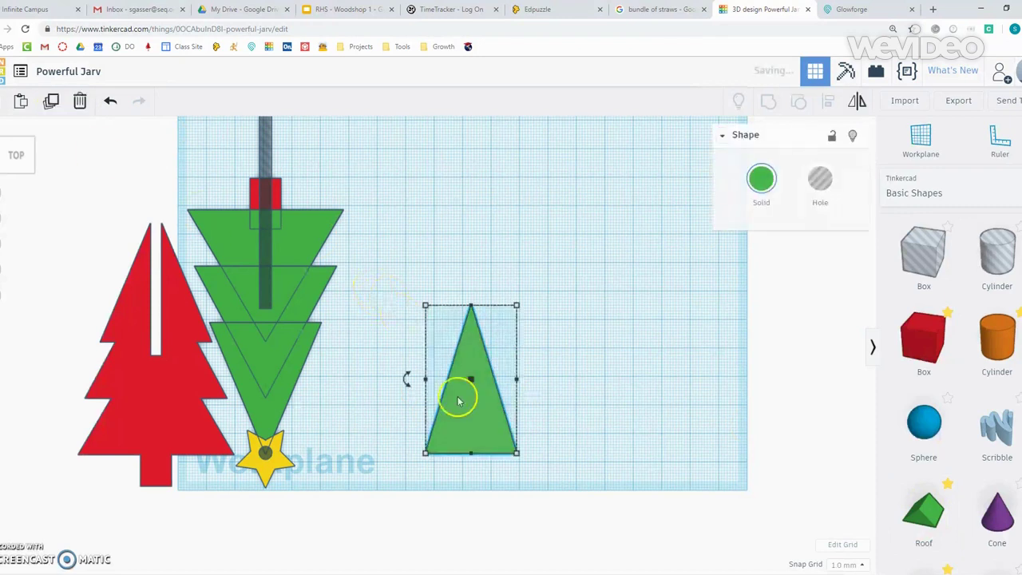
left_click_drag(468, 427, 472, 365)
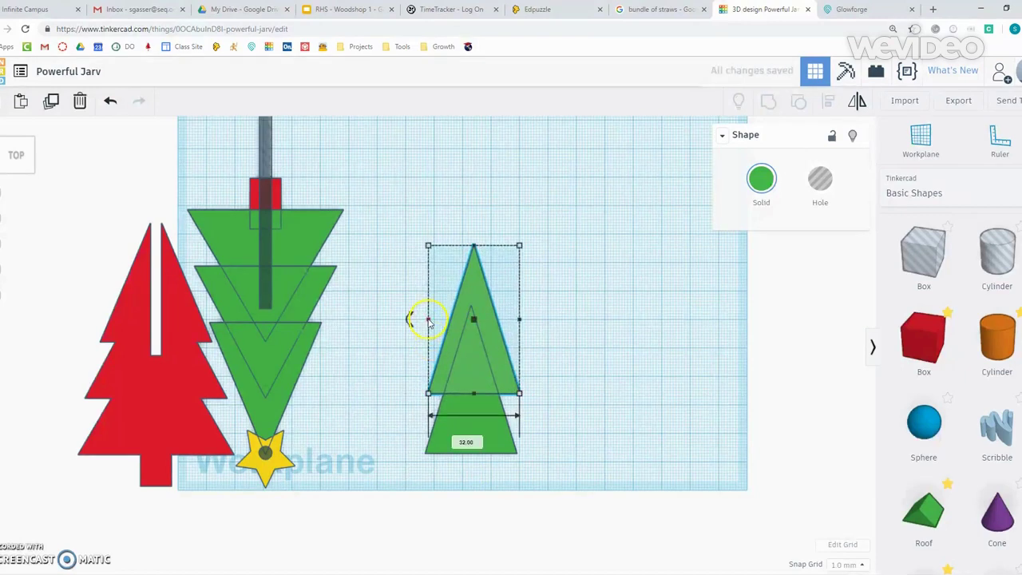
left_click_drag(431, 319, 476, 301)
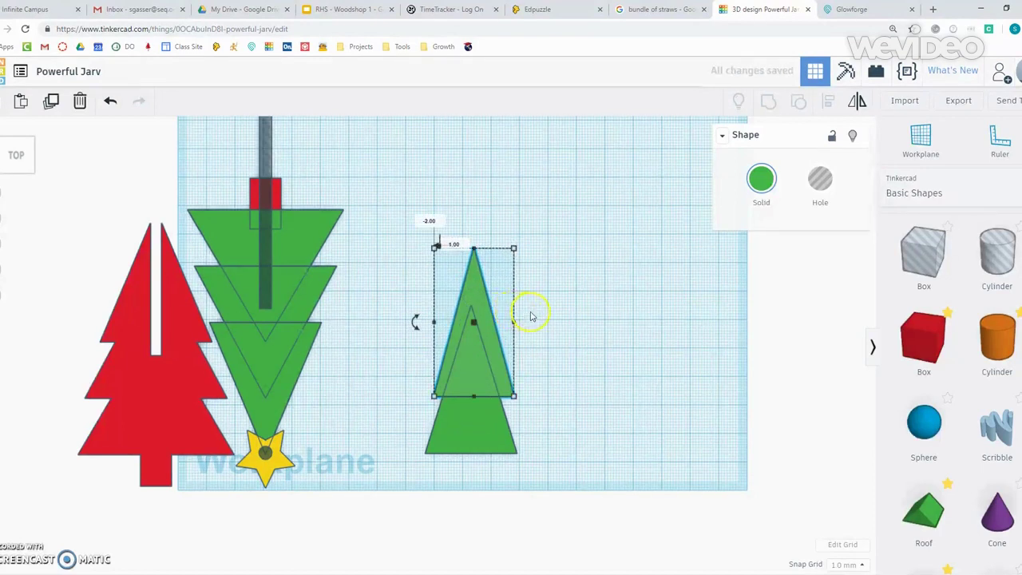
Copy the second triangle, place the copy higher as the top tier, and narrow it a little more.
key("ctrl+c")
key("ctrl+v")
left_click_drag(519, 349, 476, 299)
left_click_drag(432, 274, 441, 275)
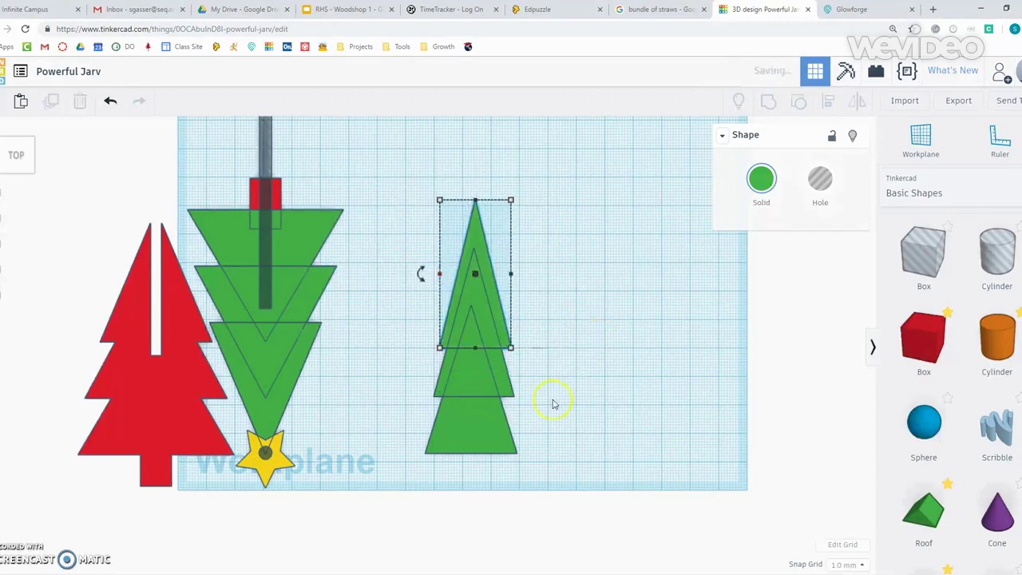
left_click(550, 405)
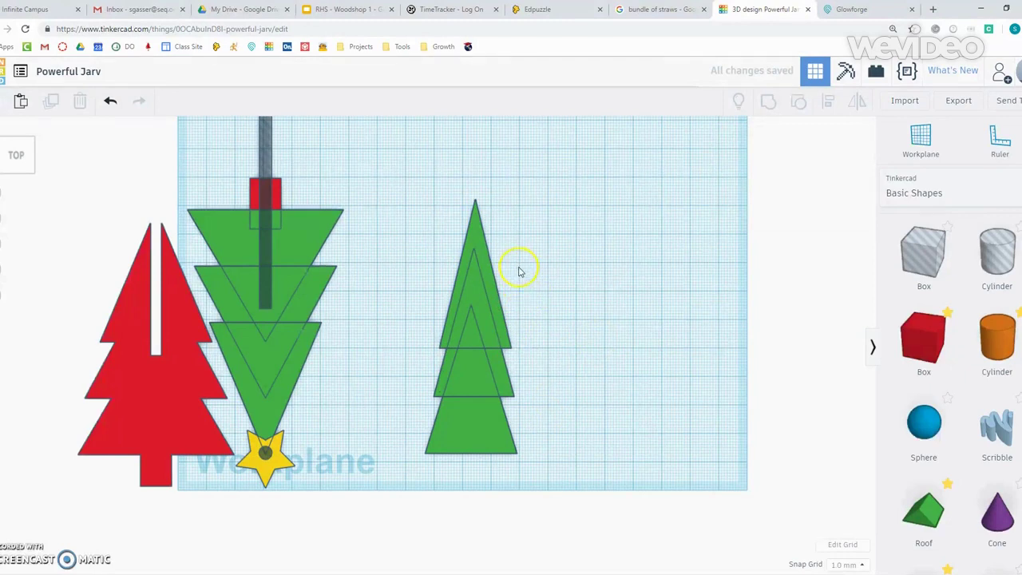
Align the three stacked triangles on their shared vertical centre line.
left_click_drag(527, 313, 413, 476)
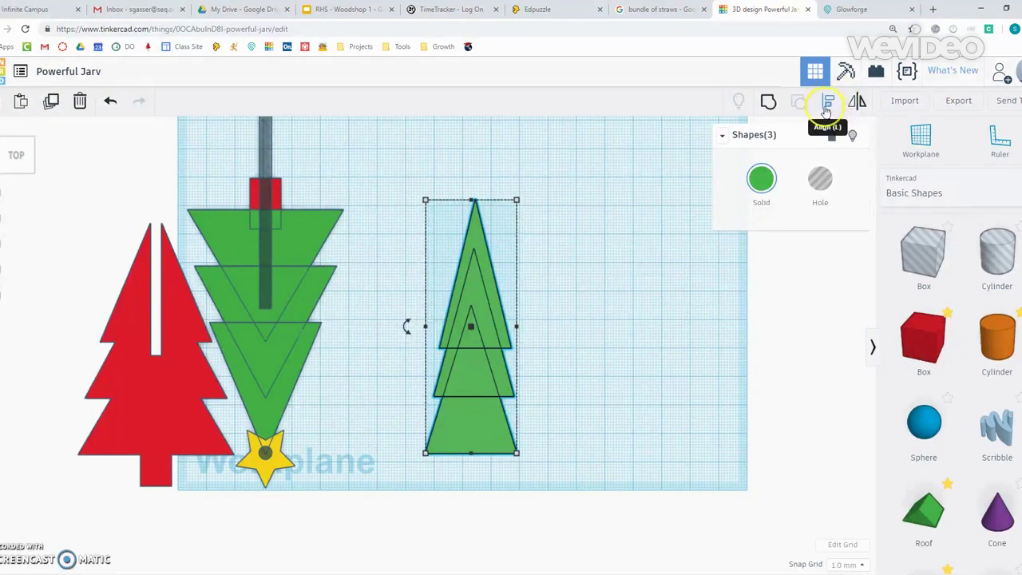
left_click(827, 109)
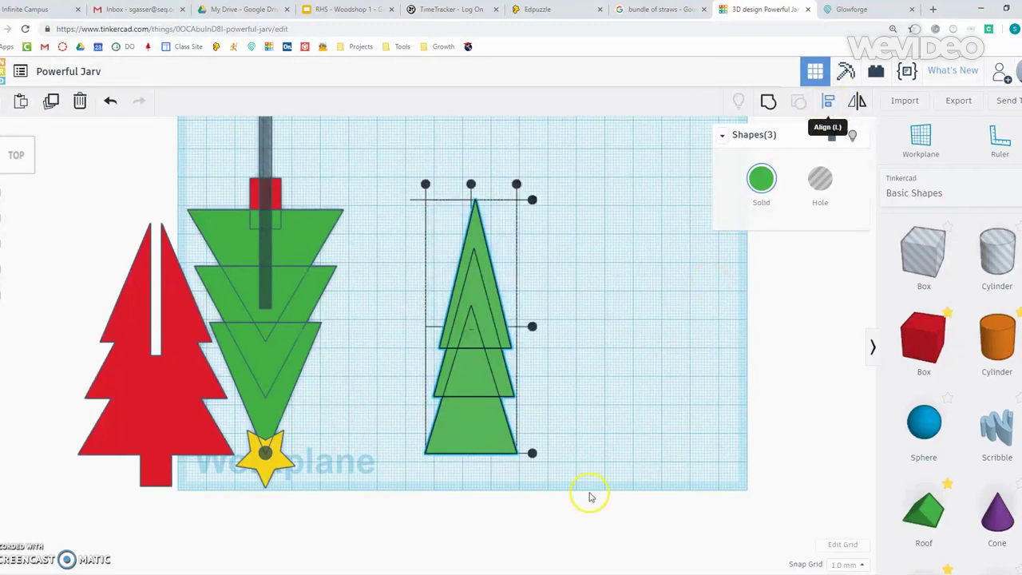
left_click(426, 185)
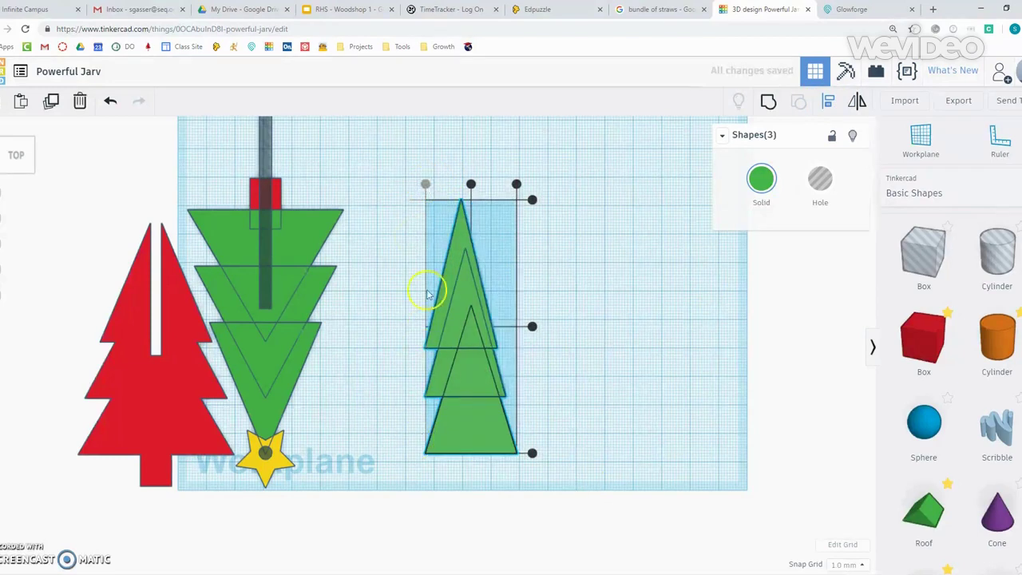
left_click(517, 185)
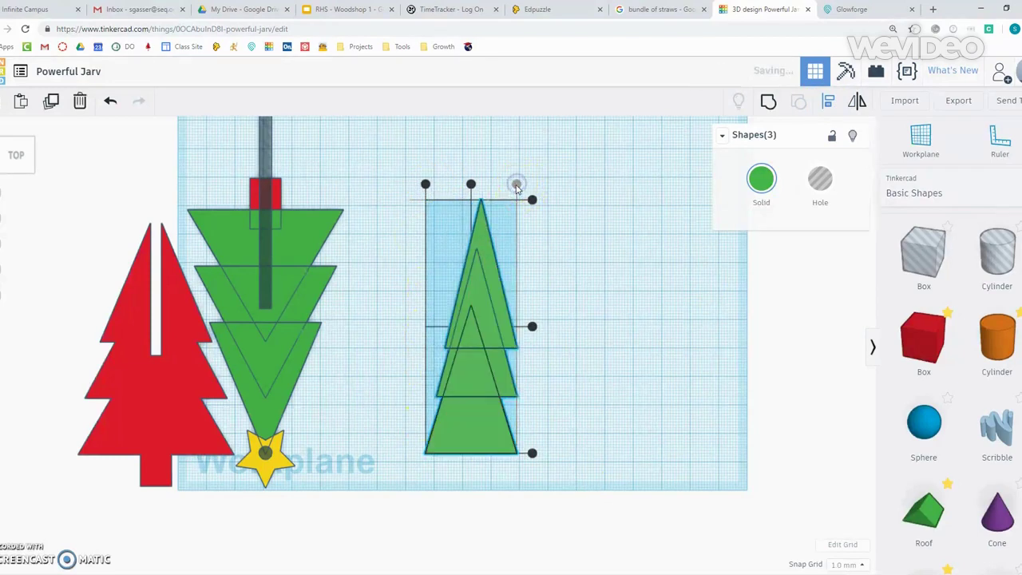
left_click(473, 185)
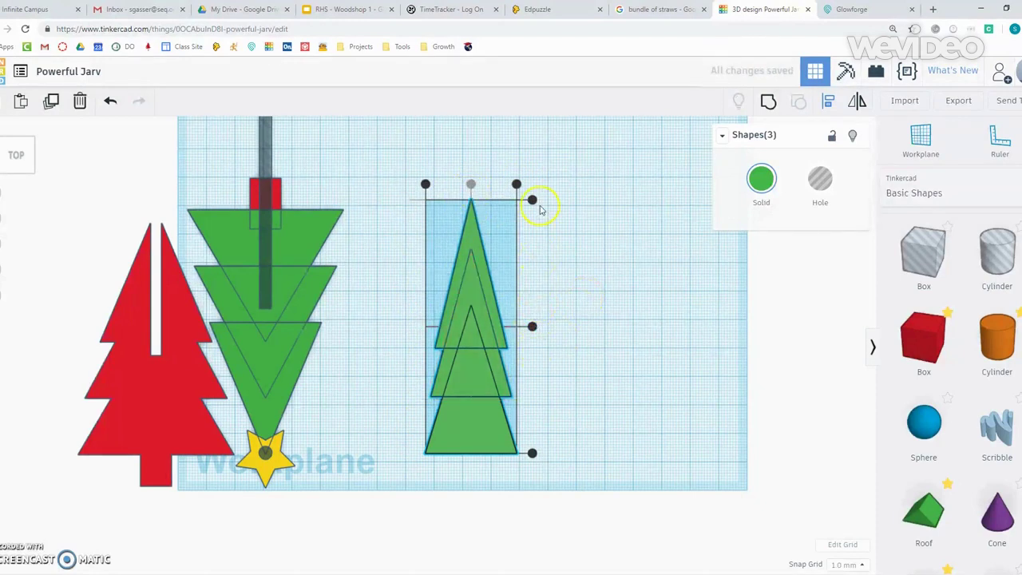
left_click(587, 285)
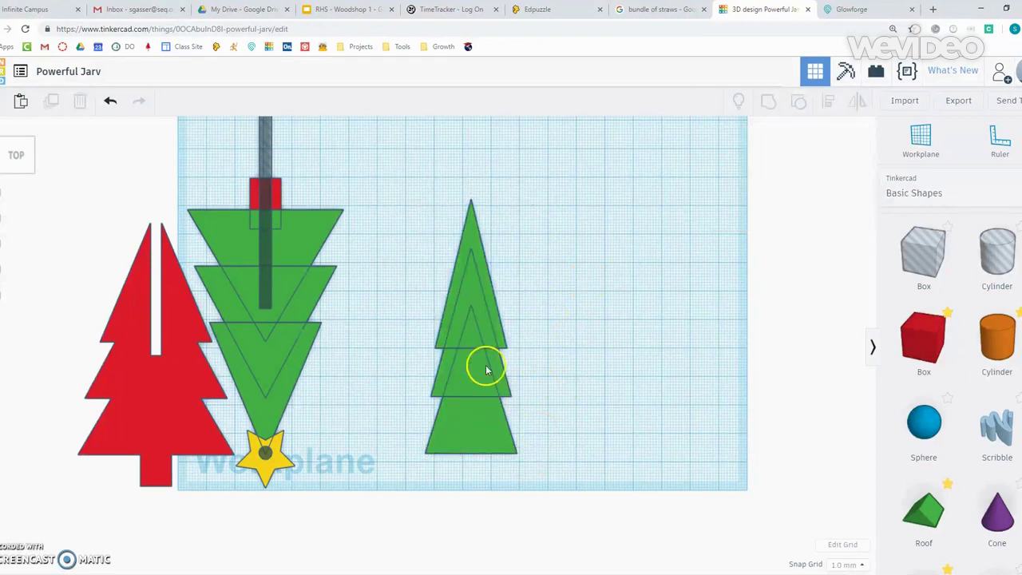
Lower the middle and top triangles slightly so the three tiers are evenly spaced.
left_click(500, 373)
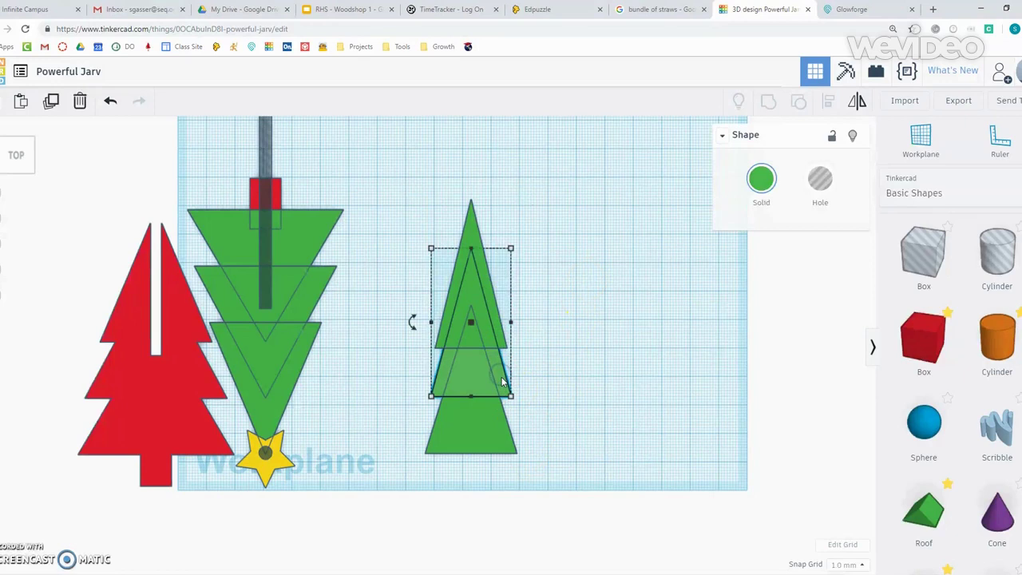
left_click(472, 221)
left_click(475, 228)
left_click(561, 307)
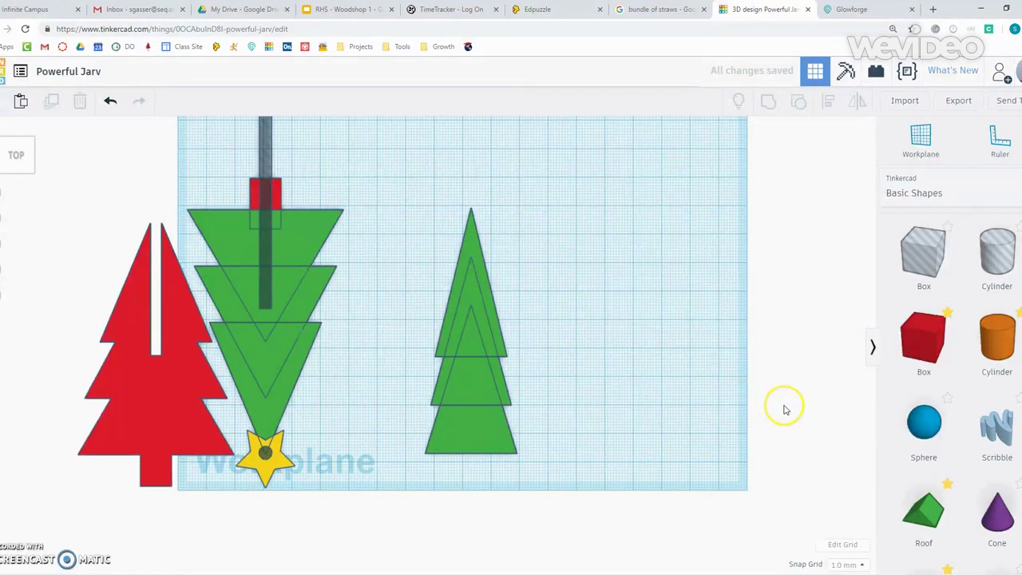
Place a red Box under the lowest triangle as a trunk, narrowed and slightly overlapping the triangle's base.
left_click_drag(928, 350, 476, 488)
key("Left")
key("Up")
key("Left")
key("Left")
key("Up")
mouse_move(483, 469)
left_mouse_down()
mouse_move(494, 468)
mouse_move(482, 485)
left_mouse_up()
left_click(569, 473)
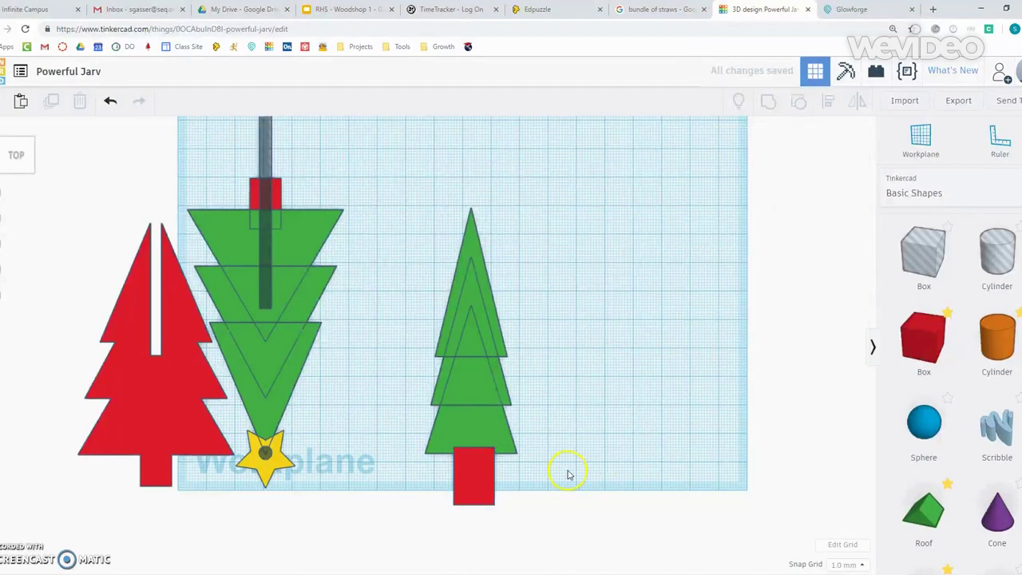
left_click(470, 486)
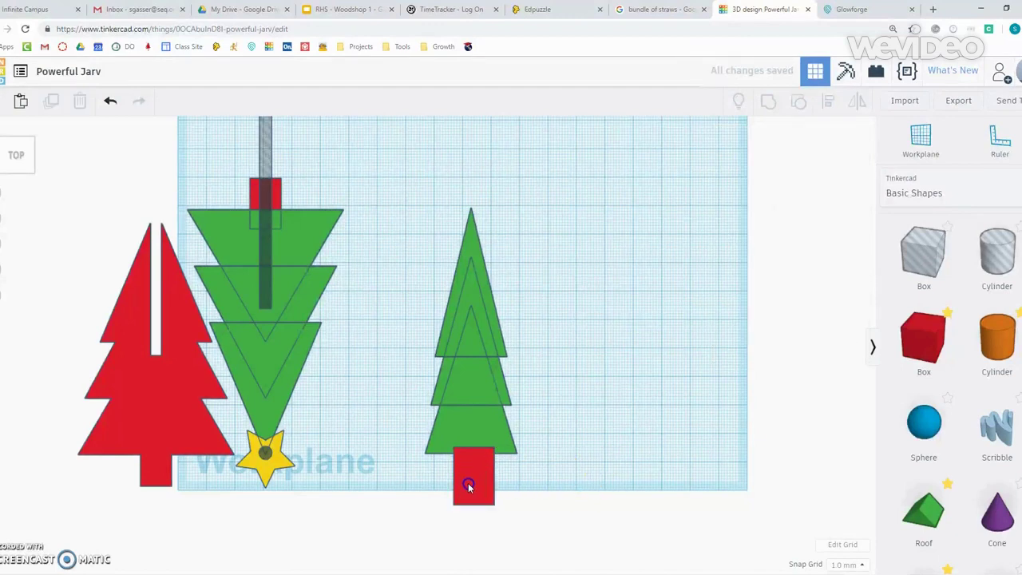
left_click(628, 428)
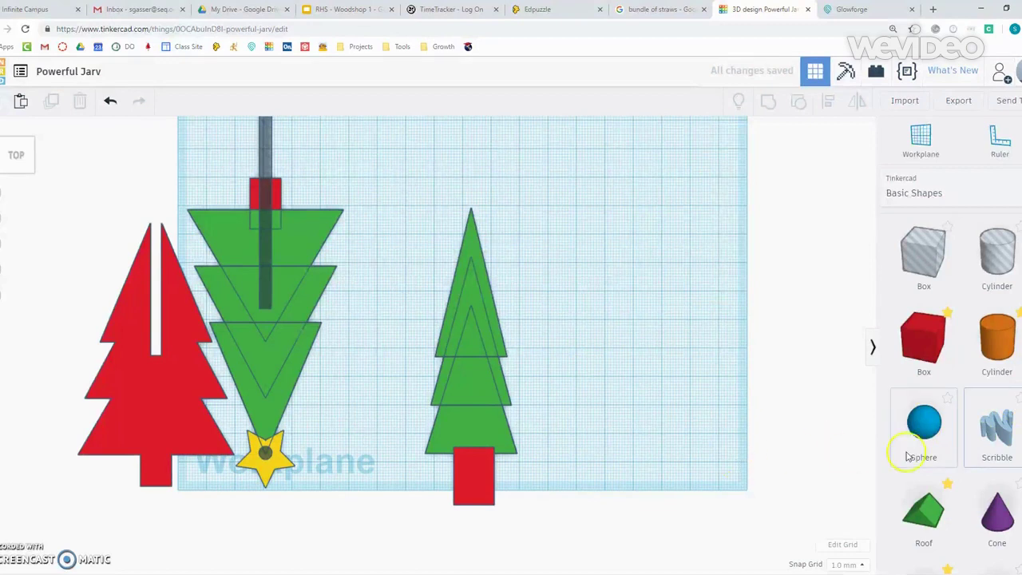
Place a Heart shape on the tree's tip, shrink it, and position it centred over the point.
scroll(963, 471, "down", 1)
scroll(964, 477, "down", 7)
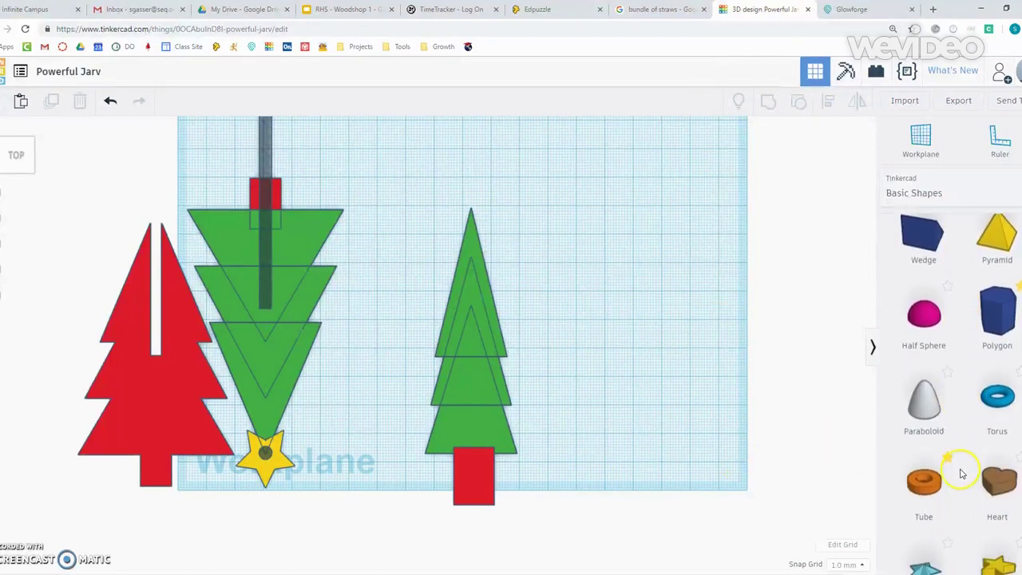
scroll(963, 473, "down", 1)
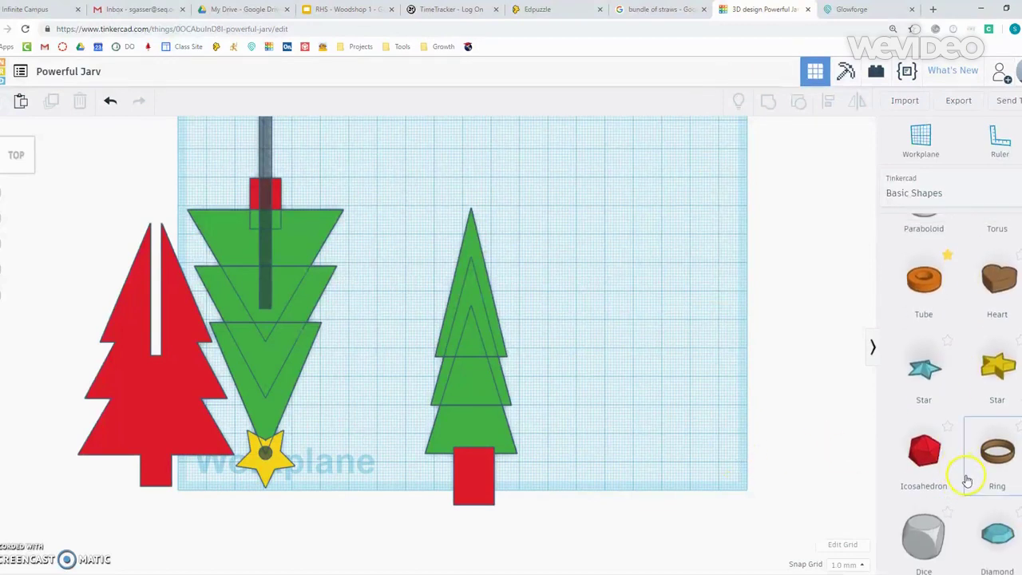
scroll(967, 479, "up", 2)
left_click_drag(995, 462, 472, 182)
left_click(582, 257)
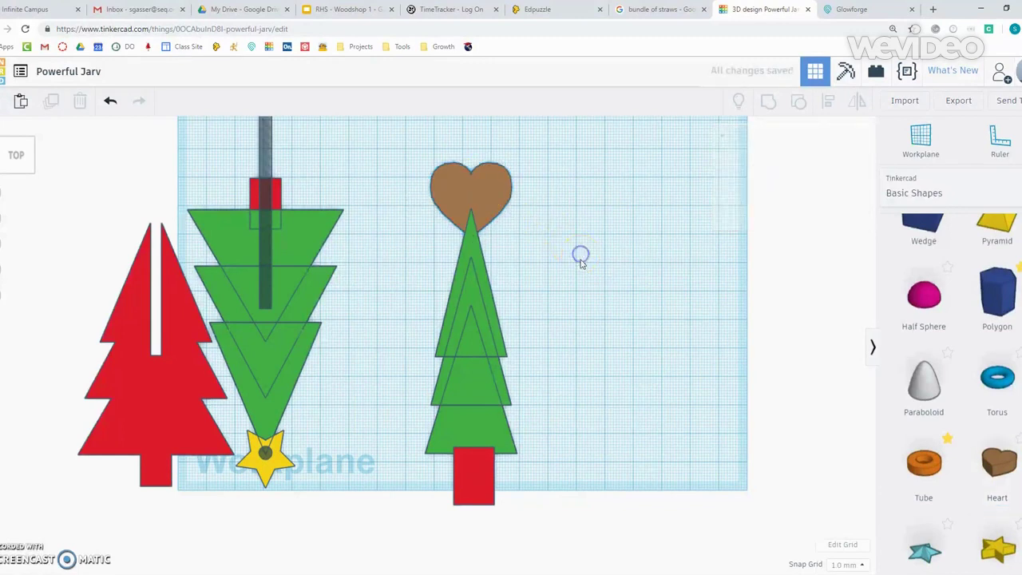
left_click(484, 198)
left_click_drag(512, 164, 457, 208)
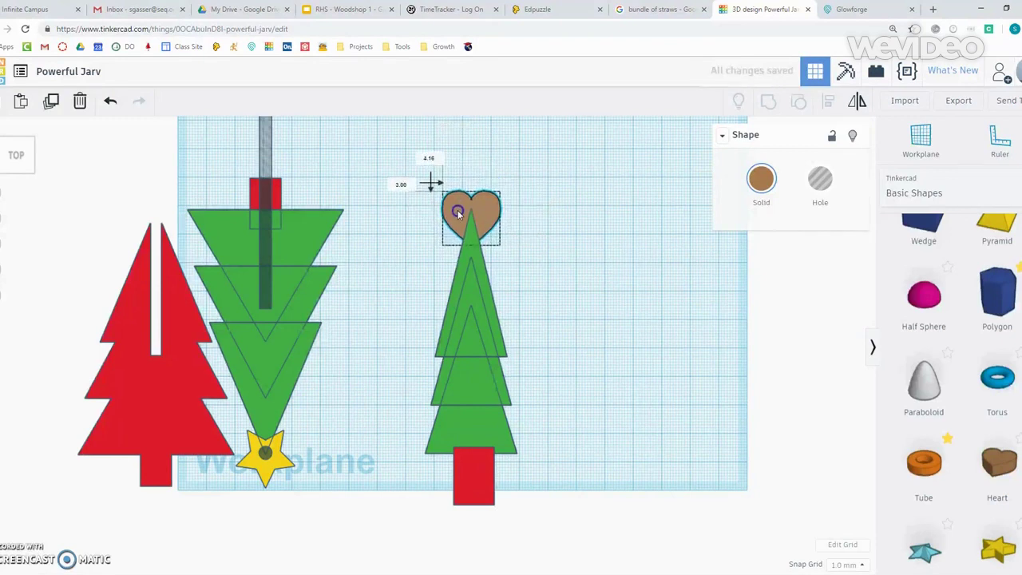
left_click(542, 322)
Align the heart, three triangles and trunk on the tree's vertical centre line.
left_click_drag(591, 530, 425, 176)
left_click(829, 103)
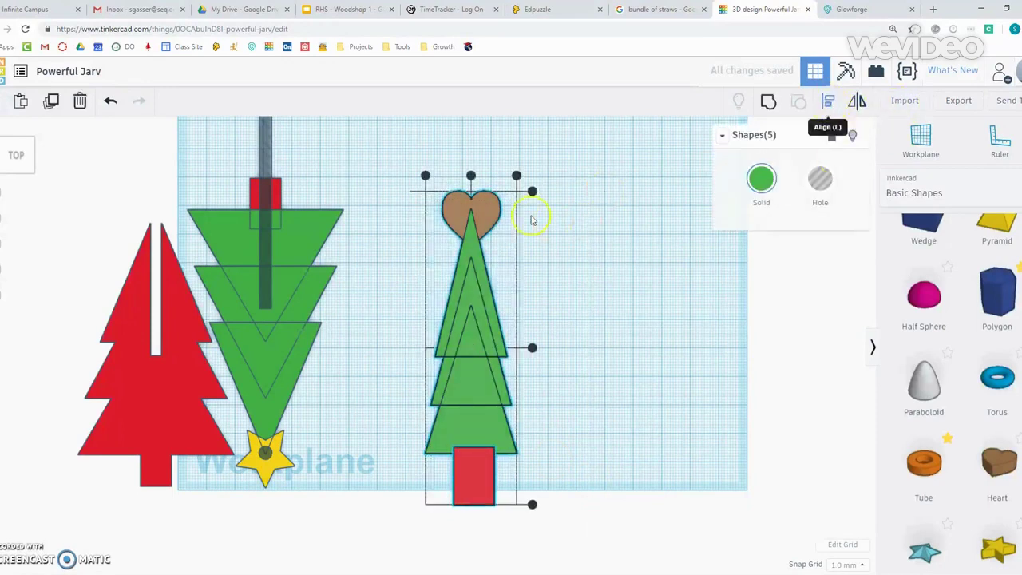
left_click(473, 176)
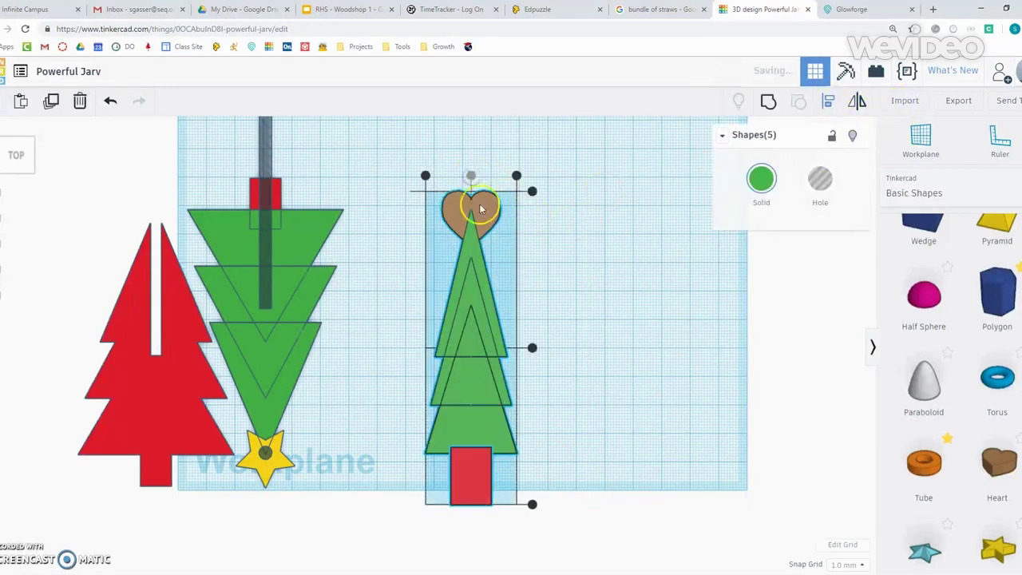
left_click(578, 263)
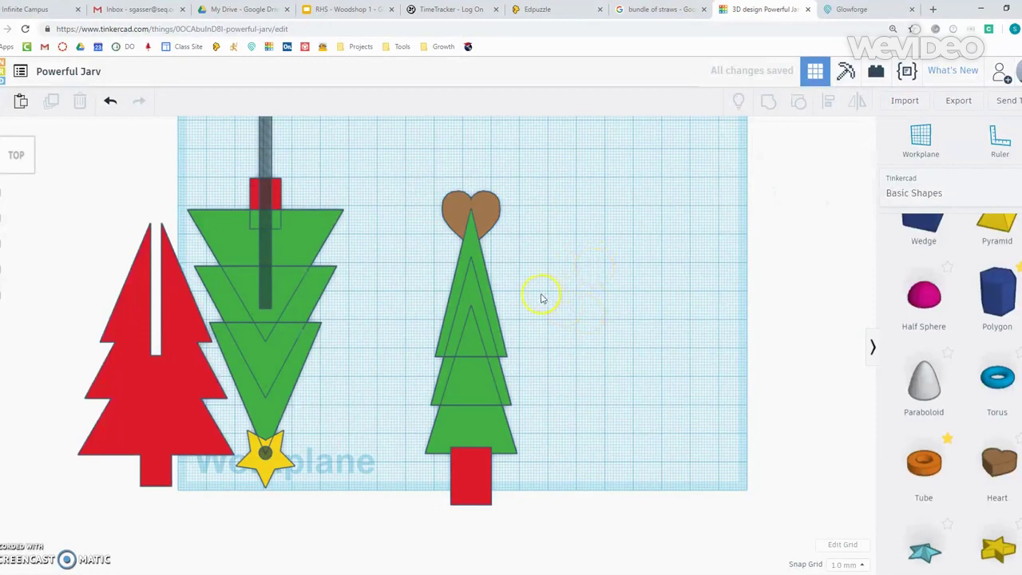
Group the heart, triangles and trunk into a single green tree.
left_click_drag(517, 141, 422, 529)
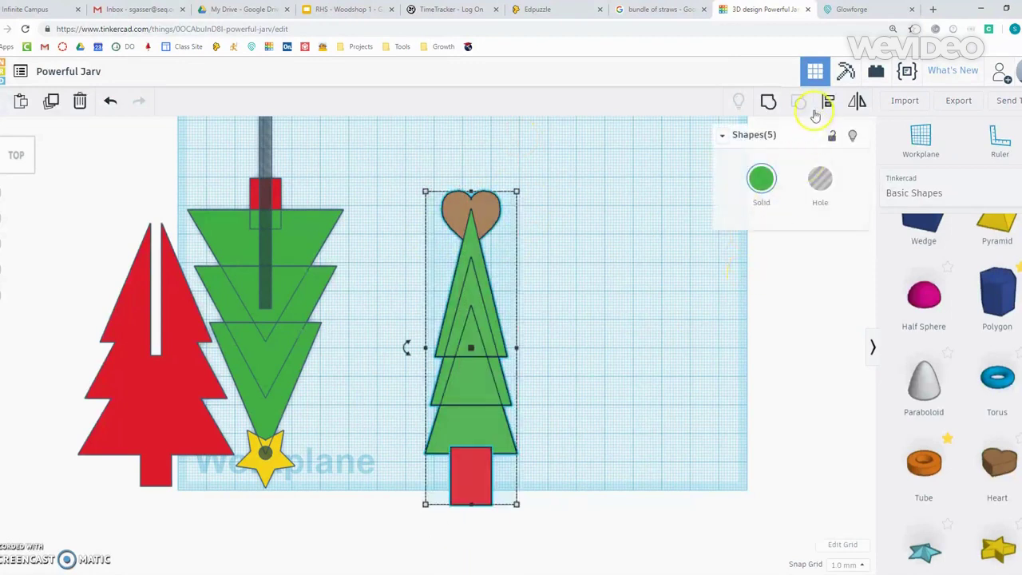
left_click(768, 102)
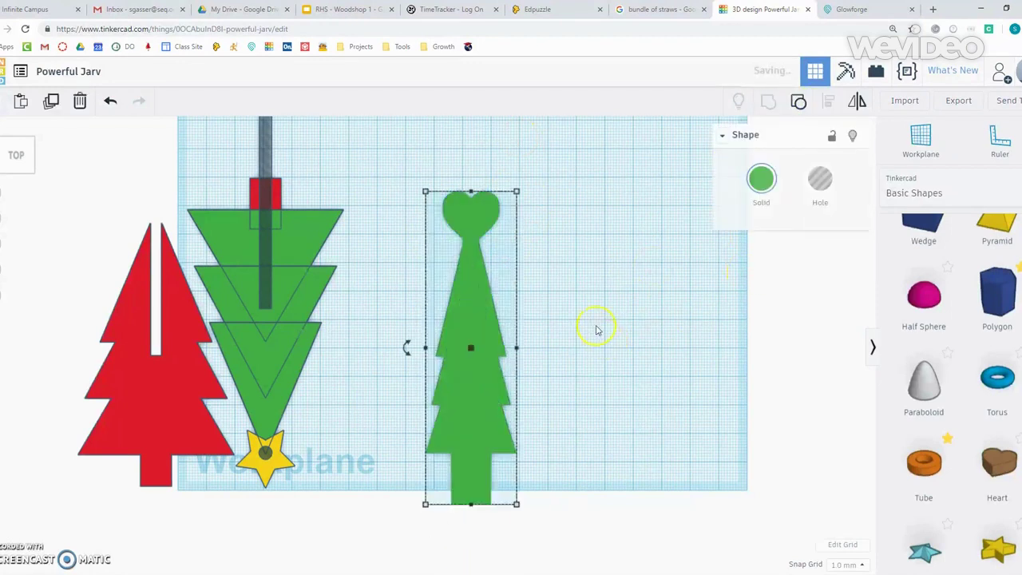
left_click(595, 319)
right_click_drag(623, 373, 633, 406)
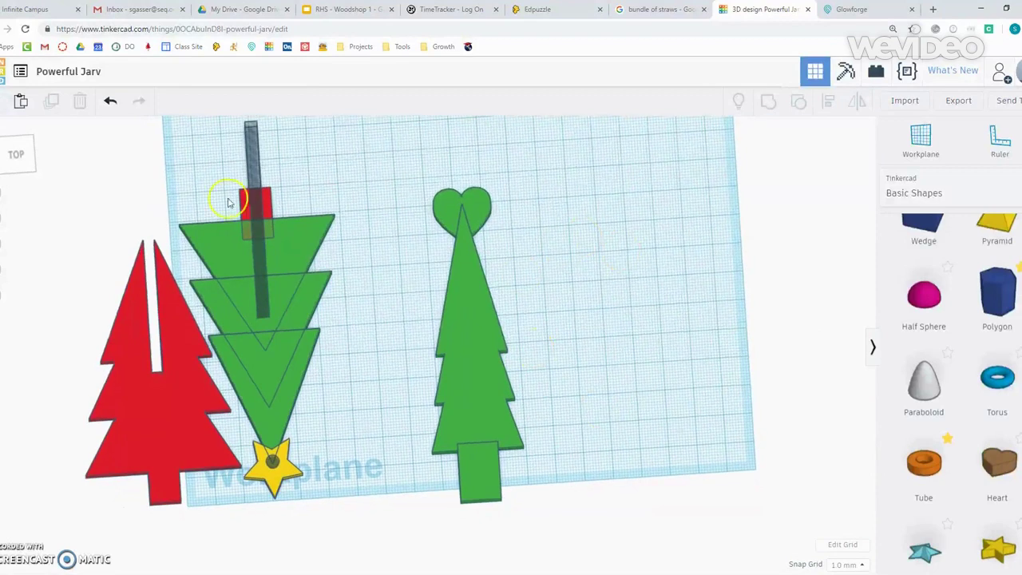
left_click(17, 152)
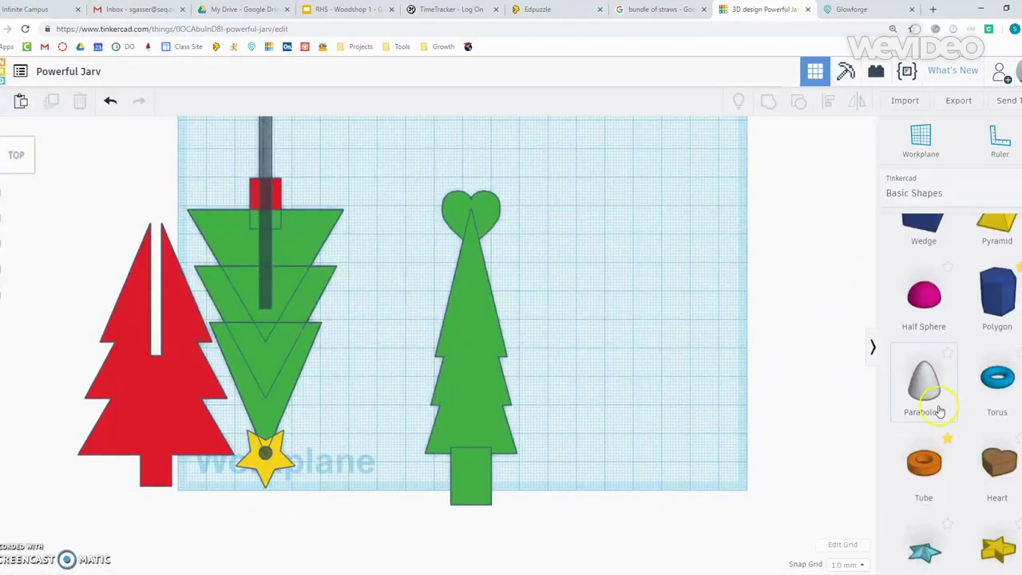
Duplicate the grouped heart-topped tree and set the copy beside the original with a clear gap.
scroll(960, 410, "up", 4)
scroll(955, 408, "up", 3)
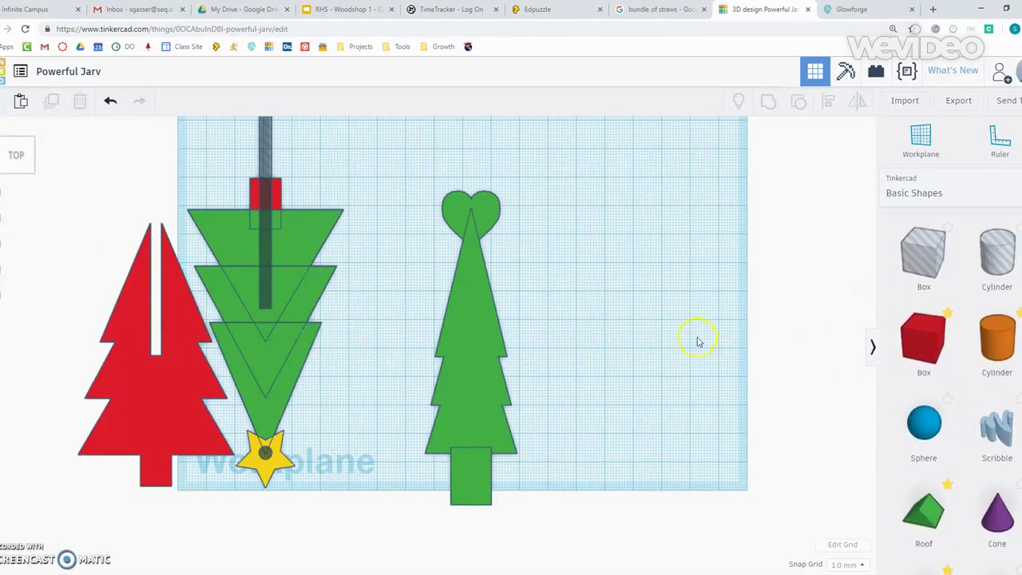
left_click(463, 329)
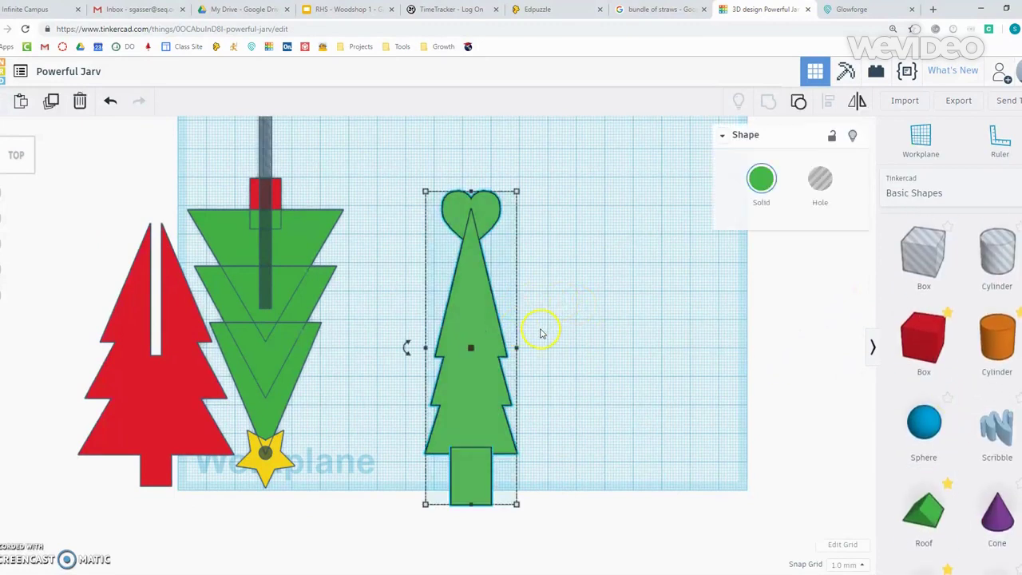
key("ctrl+v")
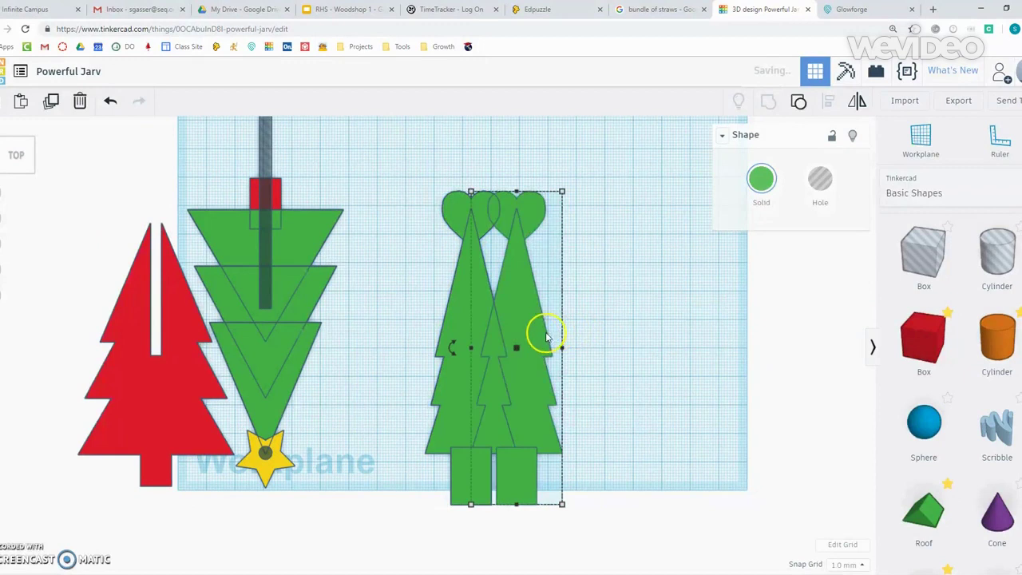
left_click_drag(600, 333, 608, 329)
left_click(534, 267)
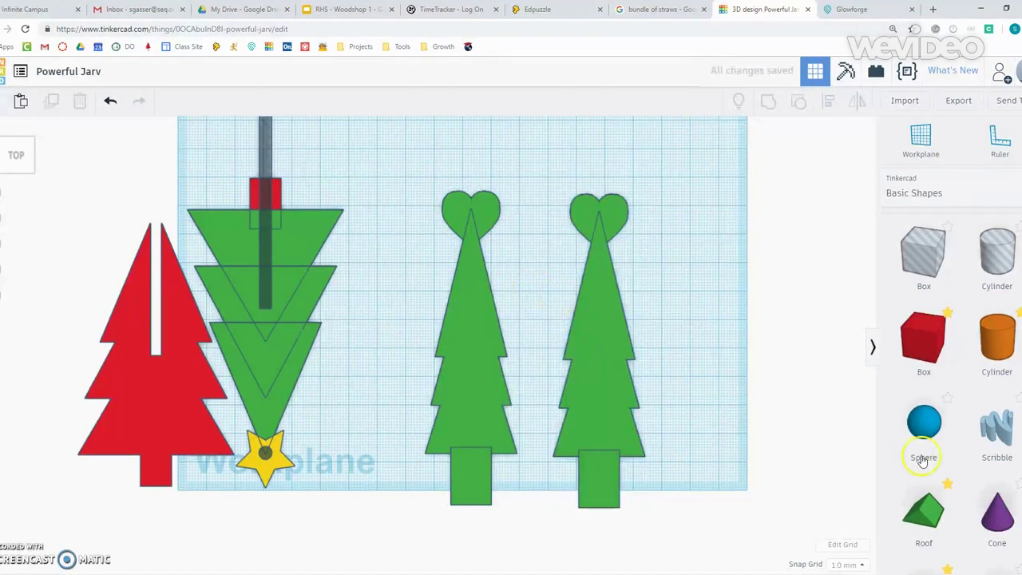
Place a Cylinder on the heart of the copied tree, shrink it to fit inside, and set it to solid.
left_click(996, 254)
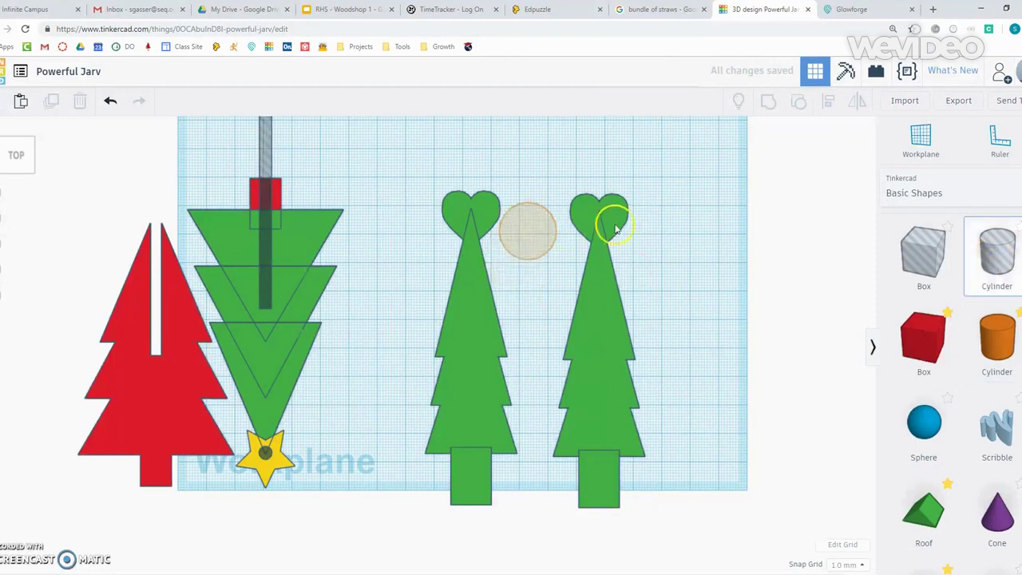
left_click(603, 214)
left_click_drag(620, 196, 609, 219)
left_click(676, 209)
left_click(819, 179)
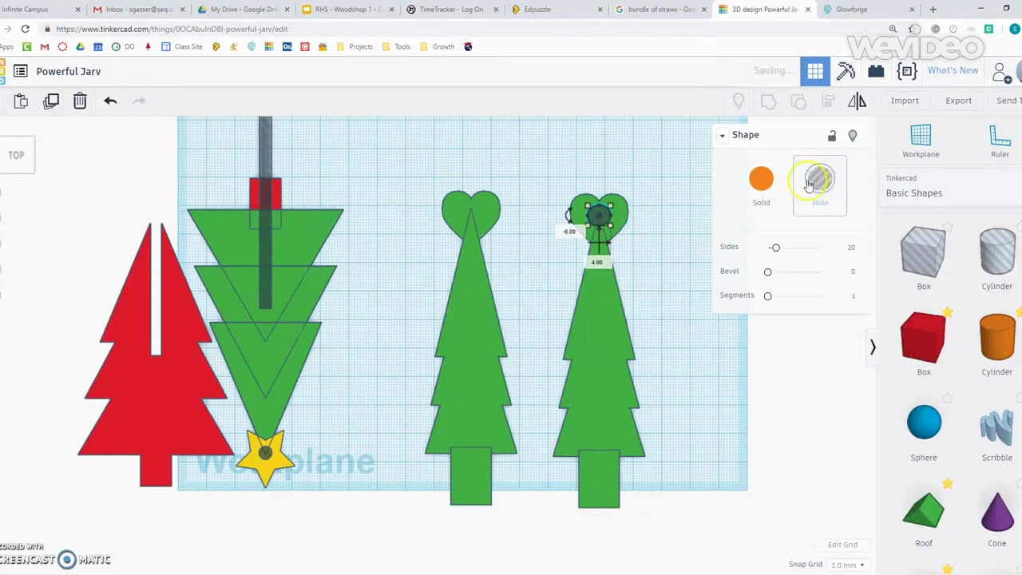
left_click(760, 179)
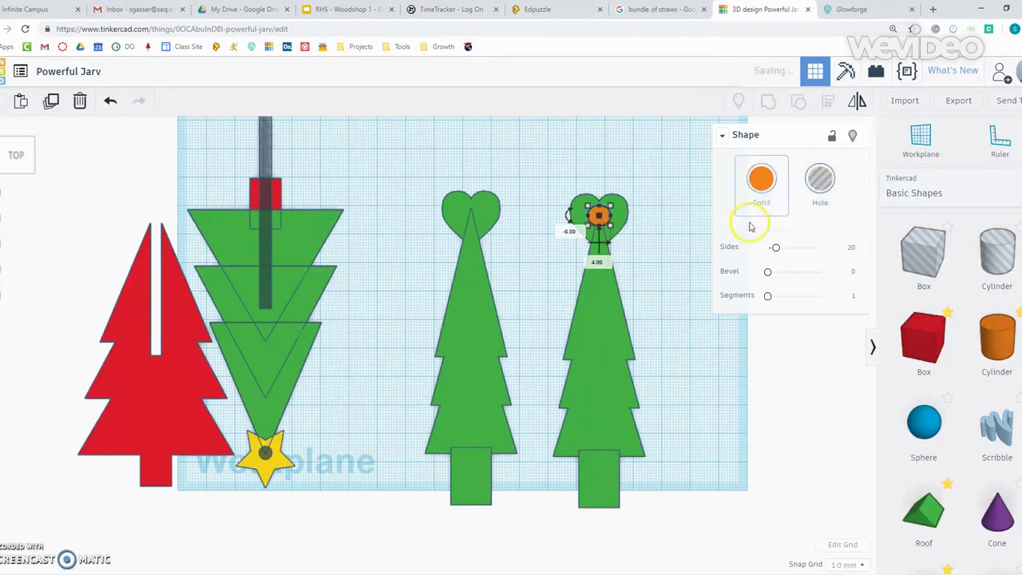
Turn the cylinder on the copied tree into a hole and make it taller so it passes completely through the heart.
left_click(823, 180)
right_click_drag(663, 327, 641, 344)
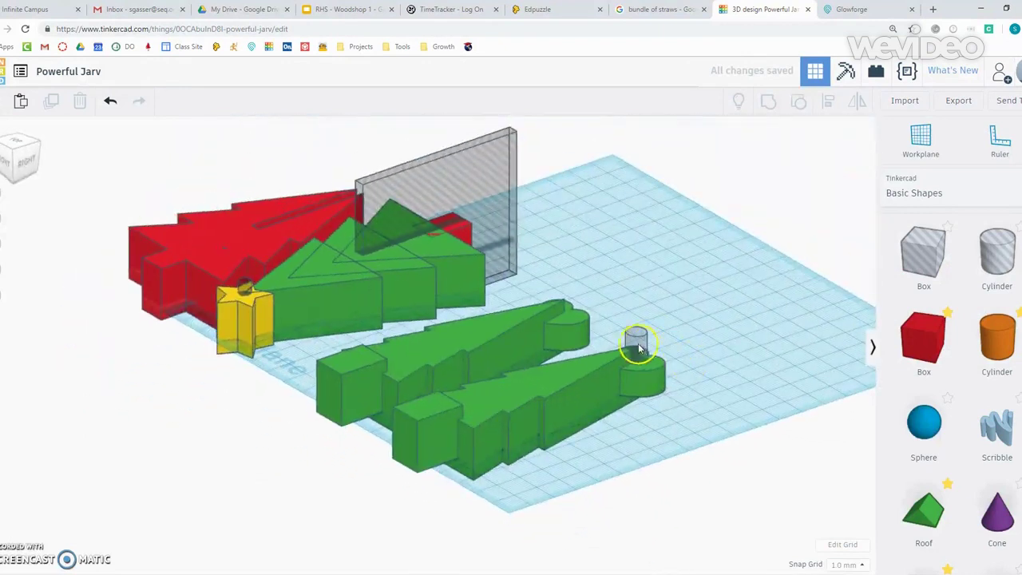
left_click(645, 374)
left_click_drag(637, 333, 640, 286)
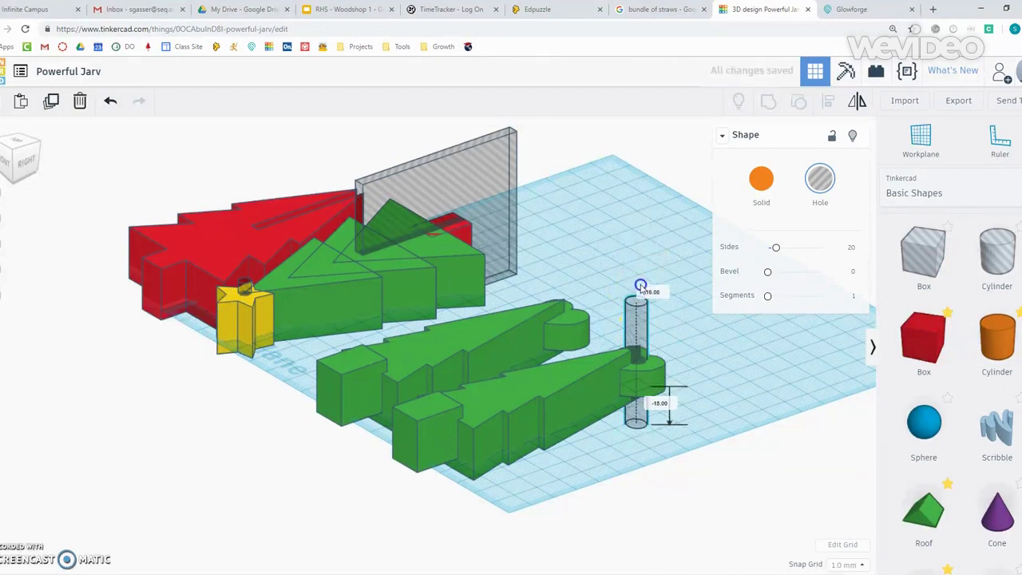
left_click(18, 146)
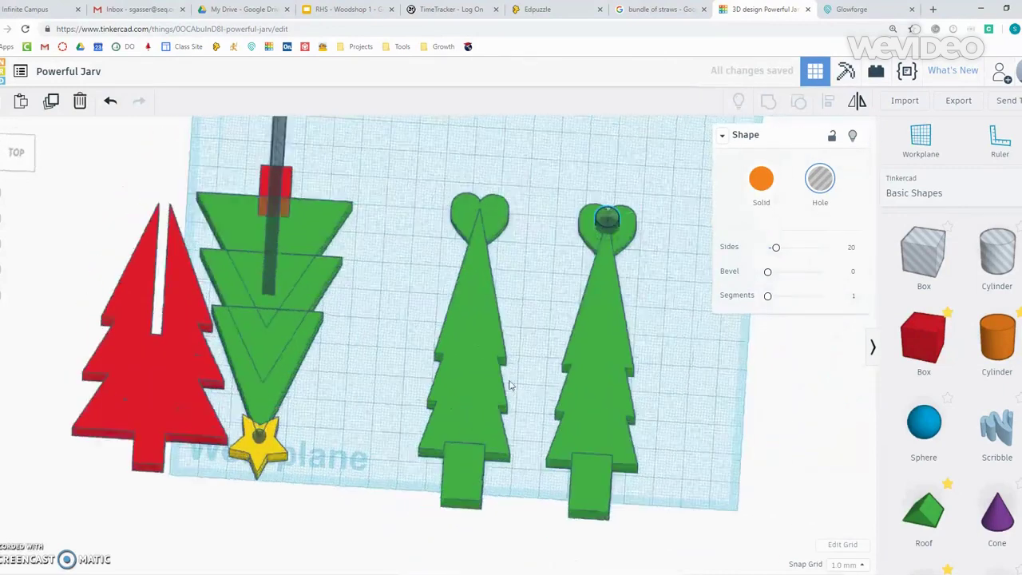
right_click_drag(58, 179, 146, 200)
left_click(18, 143)
right_click_drag(641, 322, 368, 432)
left_click(14, 148)
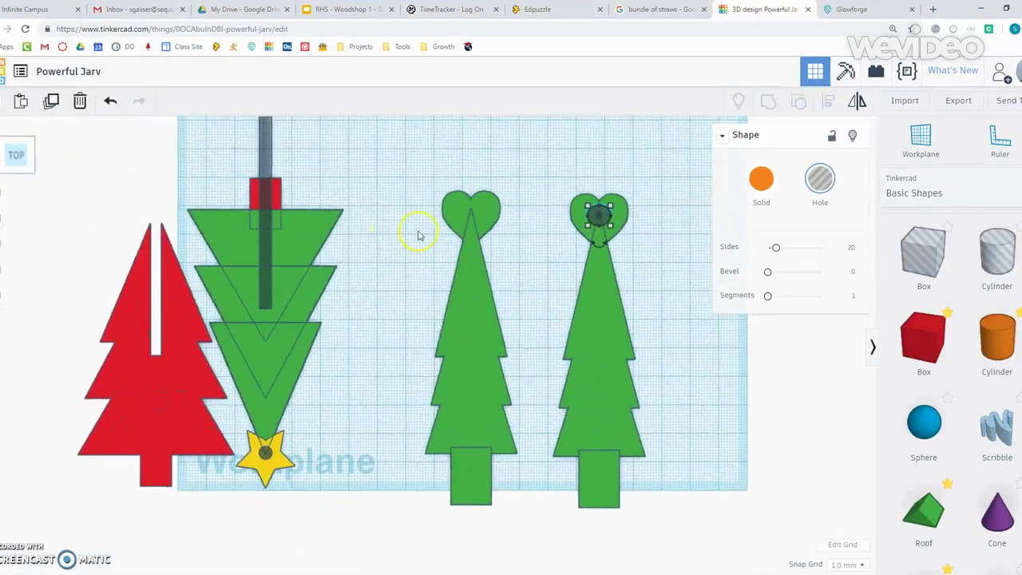
Group the hole cylinder with the copied tree to cut the hanging hole in its heart.
left_click(549, 148)
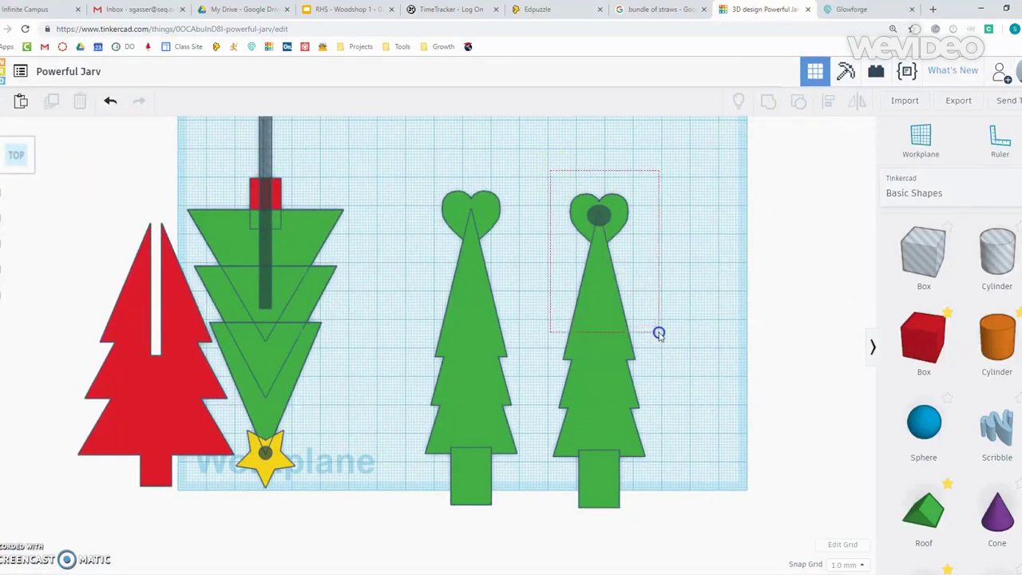
left_click_drag(659, 333, 659, 334)
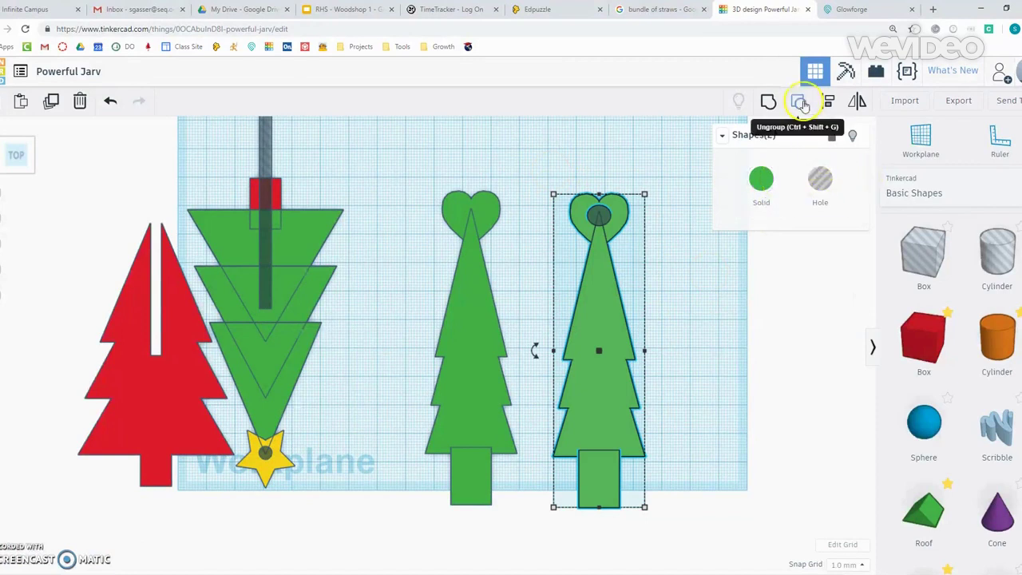
left_click(770, 102)
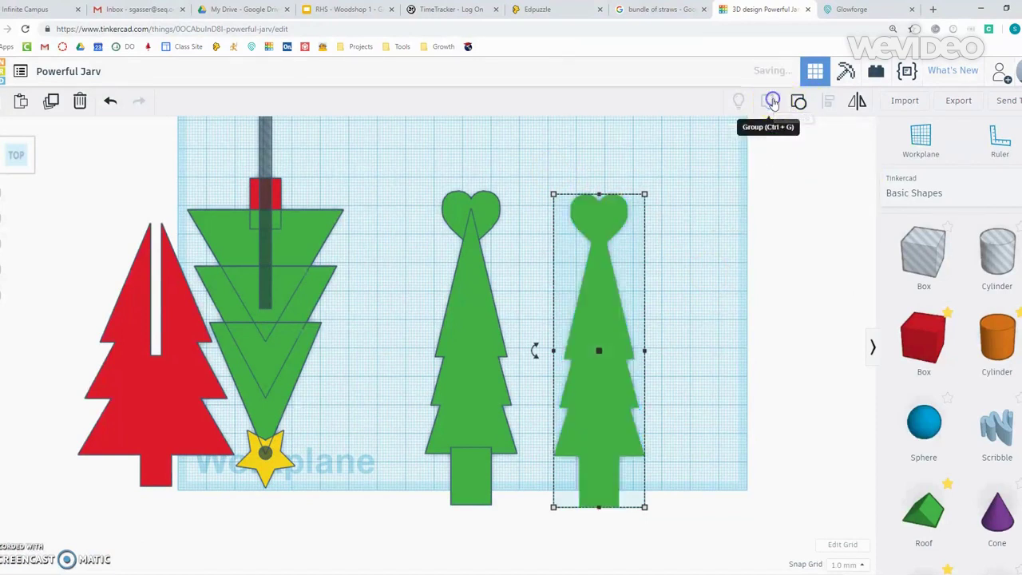
left_click(671, 267)
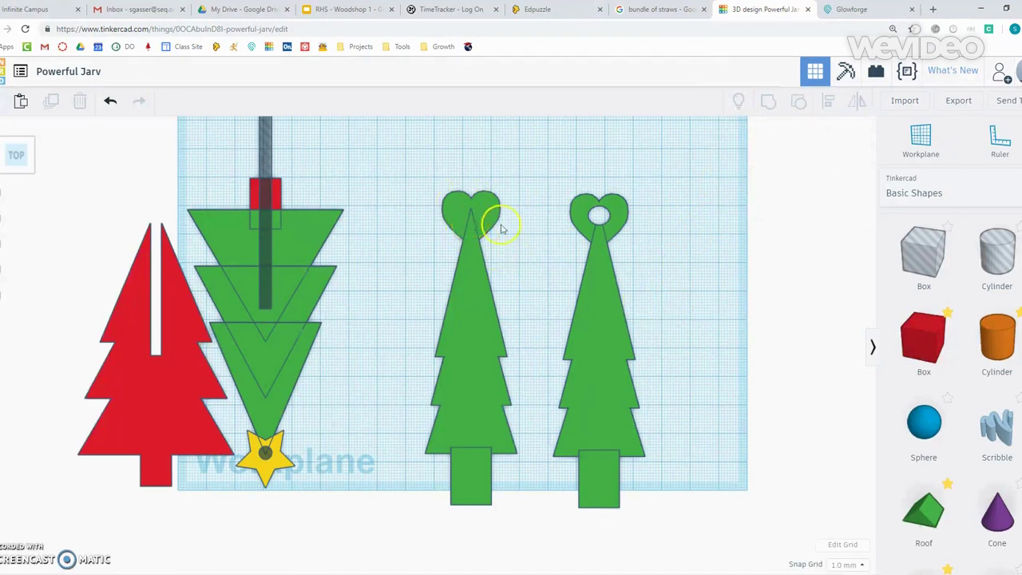
Ungroup the copied tree and nudge the hole cylinder slightly lower in the heart.
left_click(621, 209)
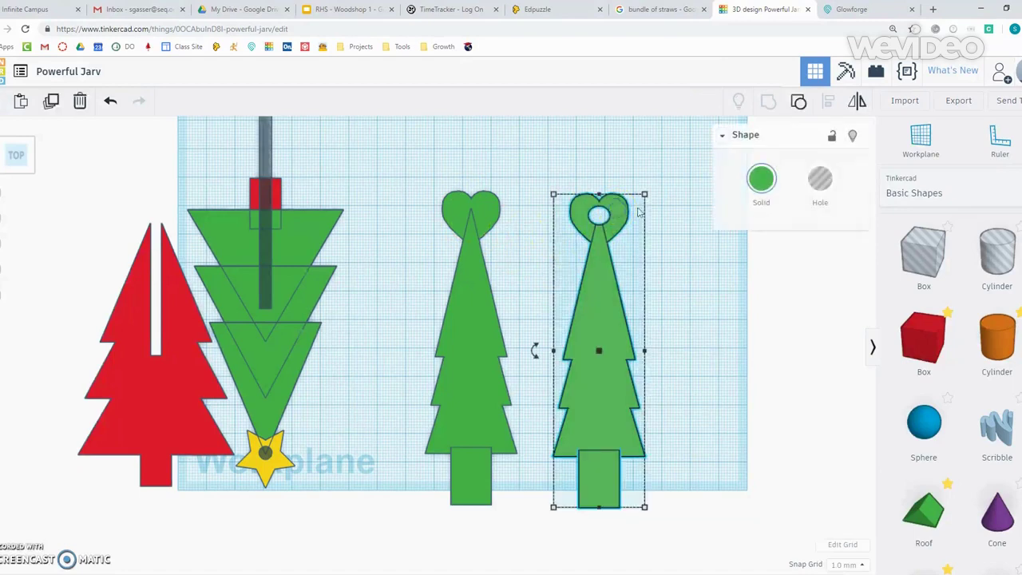
left_click(798, 101)
left_click(663, 210)
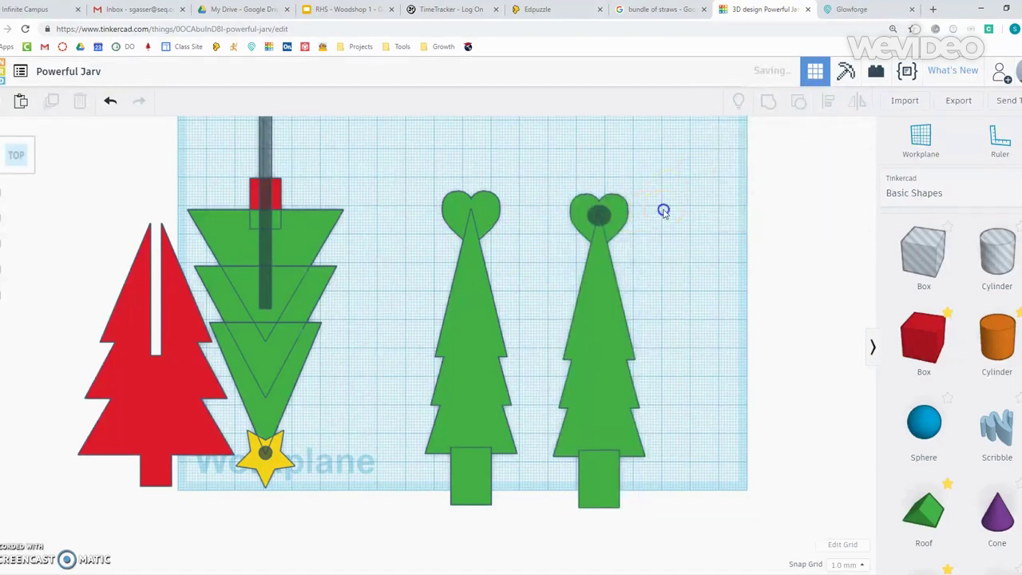
left_click(603, 214)
key("Down")
key("Down")
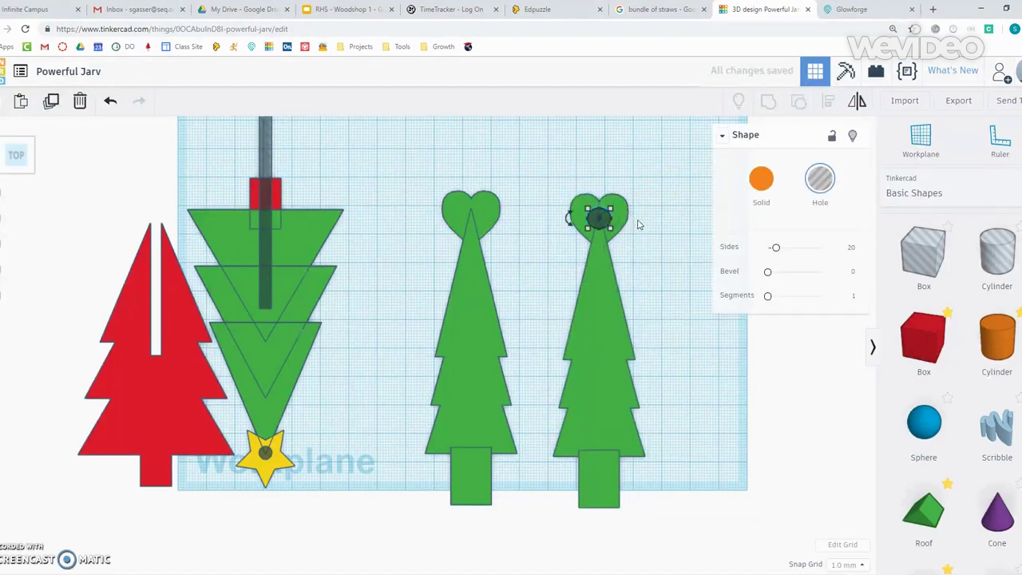
Group the lowered hole cylinder with the copied tree again to cut the hanging hole.
left_click(705, 205)
left_click_drag(544, 172, 640, 286)
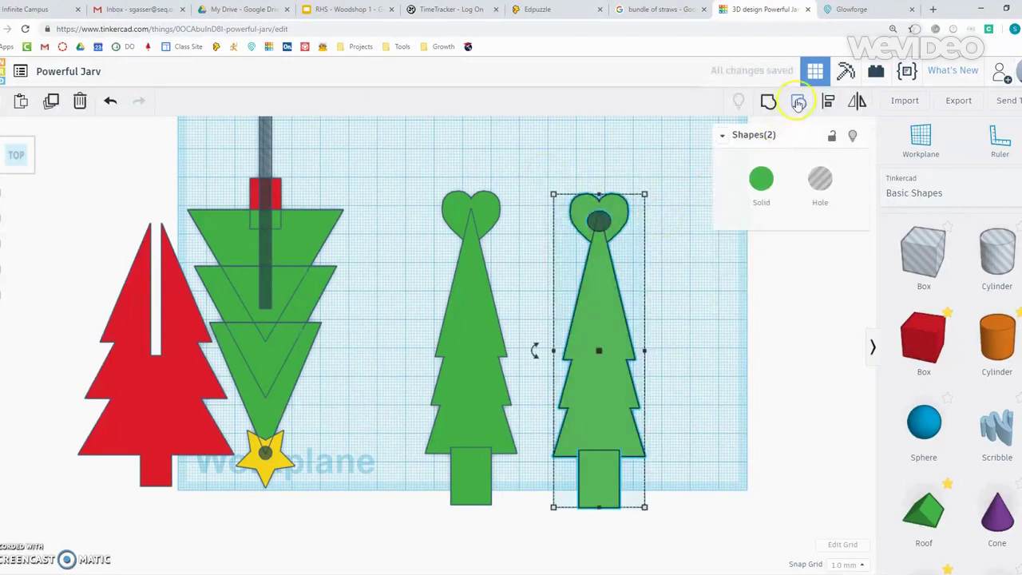
left_click(798, 101)
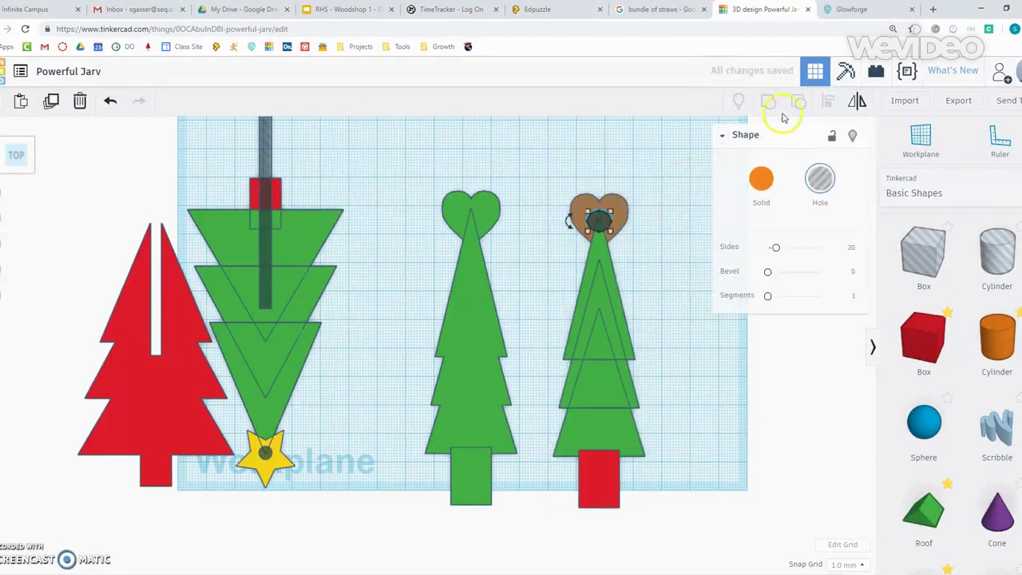
key("ctrl+z")
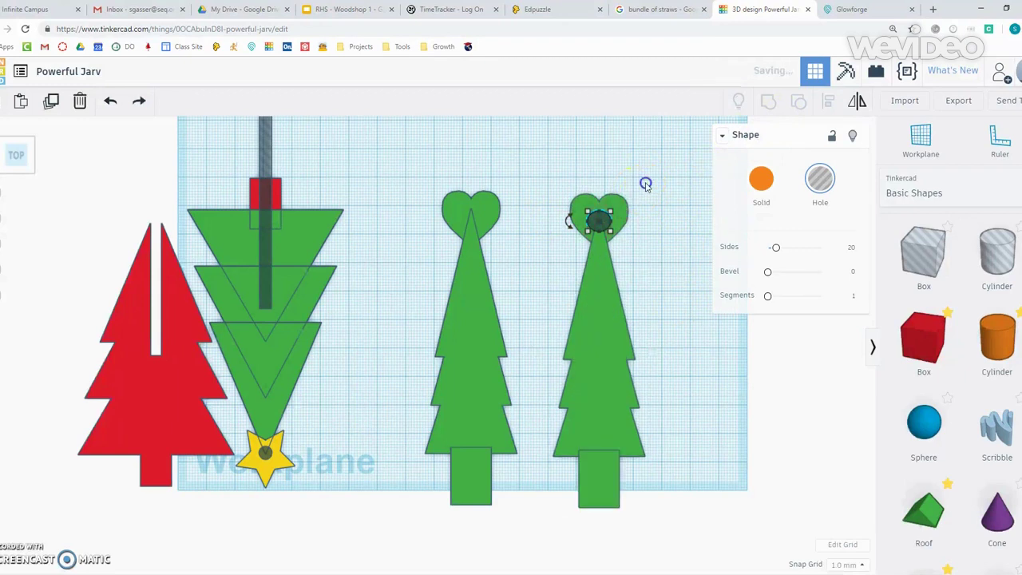
left_click(769, 102)
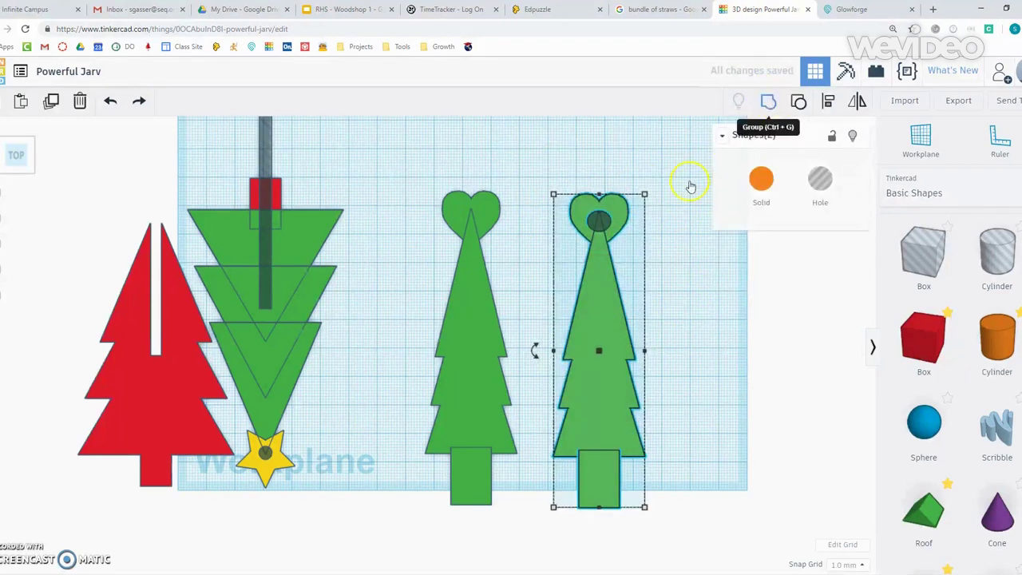
left_click(666, 250)
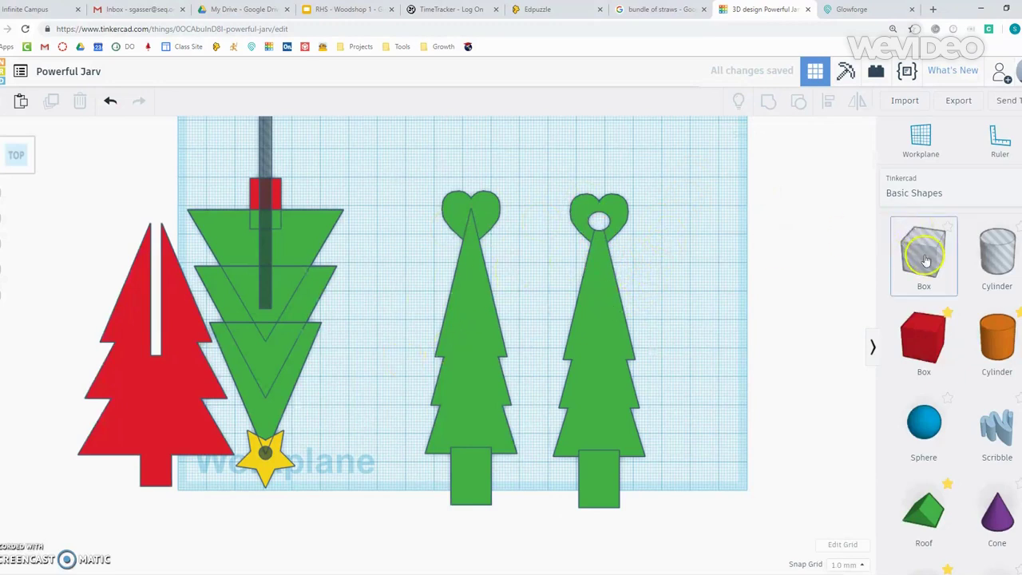
Place a hole box over the original tree's heart and shape it into a vertical strip about 62 mm long and 4 mm wide.
left_click_drag(925, 262, 782, 280)
left_click_drag(615, 232, 457, 313)
left_click_drag(457, 267, 470, 267)
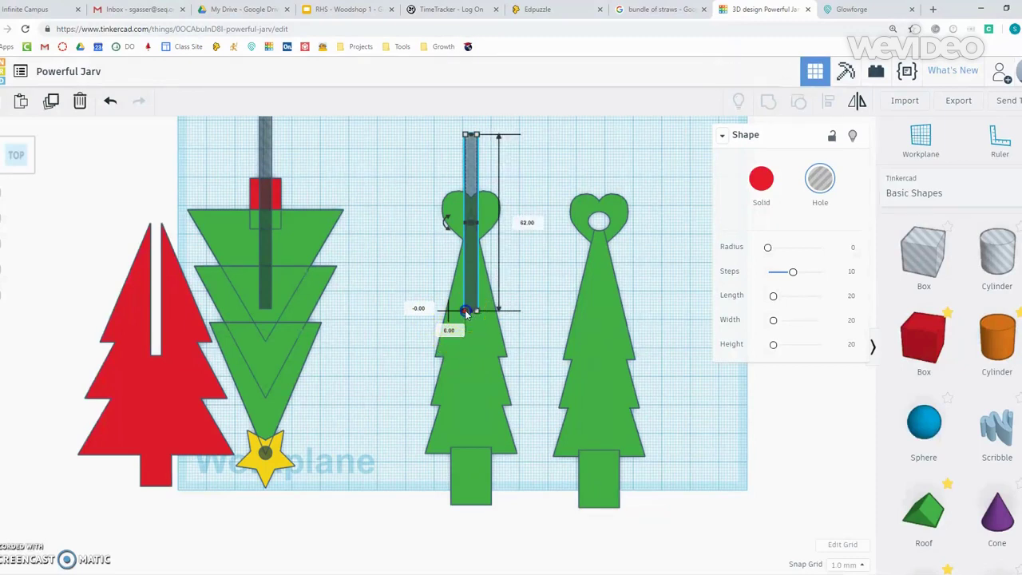
Set the slot strip's width to 4.1 mm.
left_click(468, 361)
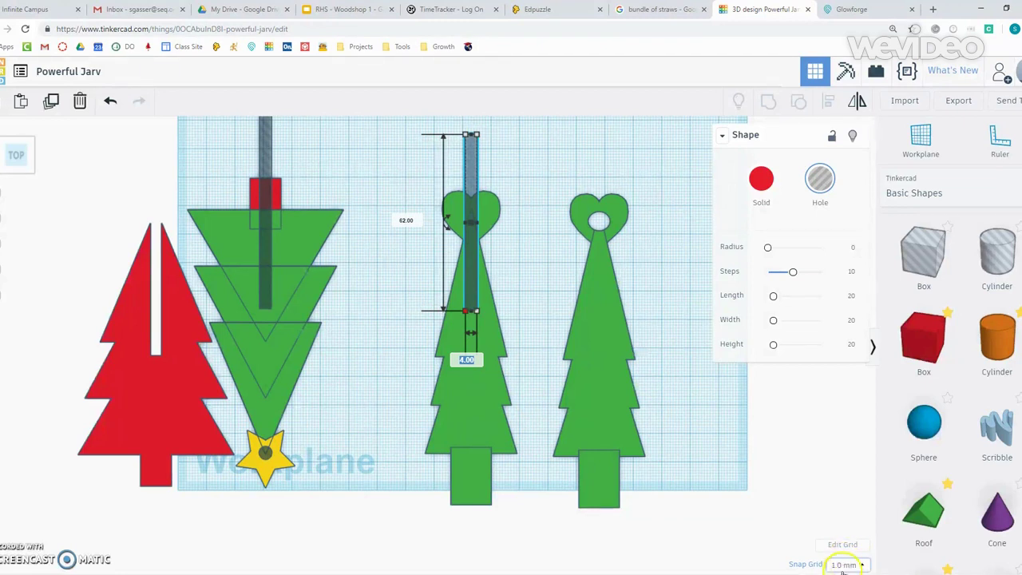
left_click(471, 312)
left_click(465, 360)
key("Return")
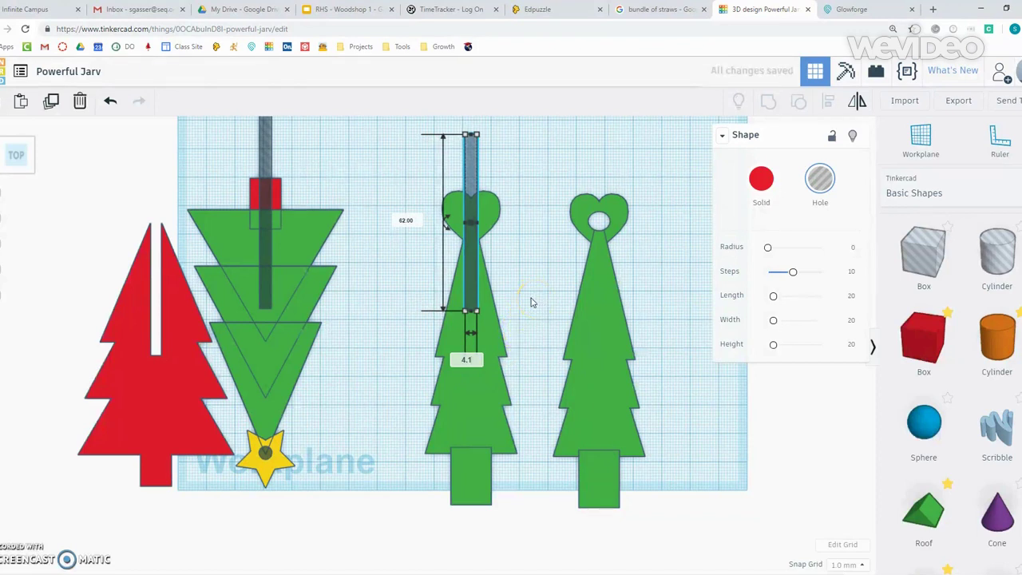
left_click(442, 276)
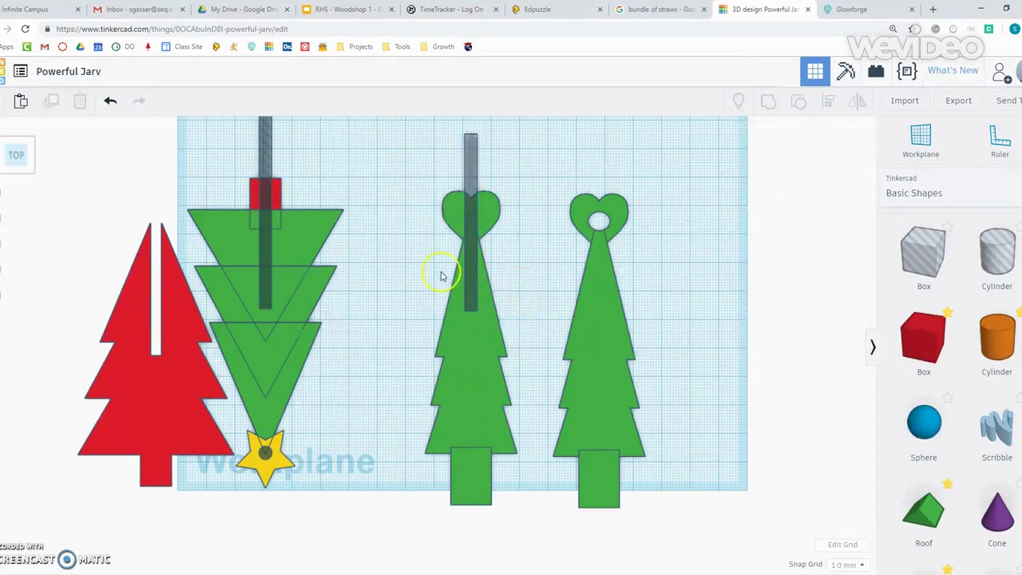
Duplicate the slot strip and place the copy end to end directly below the first one.
left_click(472, 160)
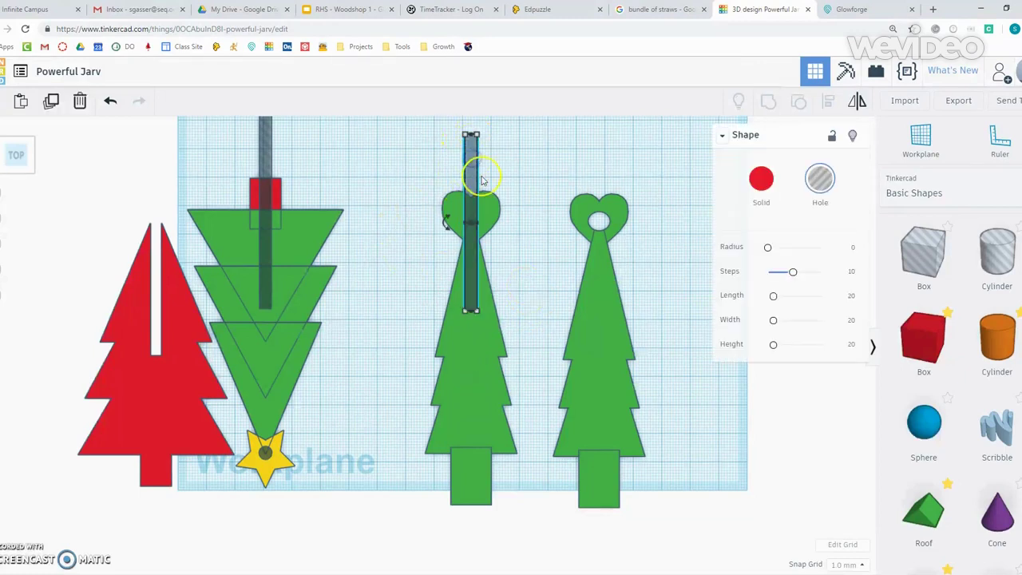
key("ctrl+v")
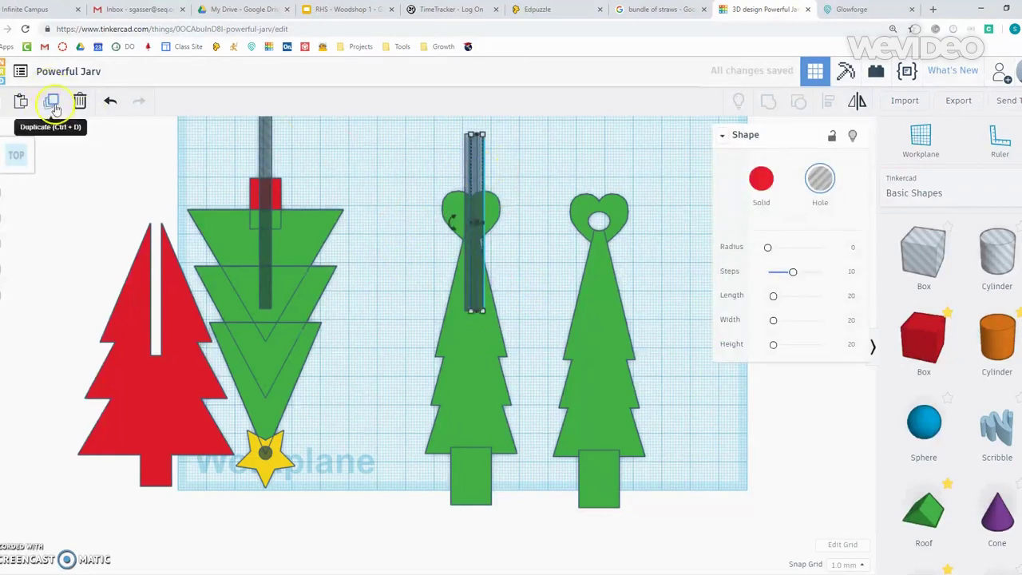
left_click_drag(481, 162, 469, 338)
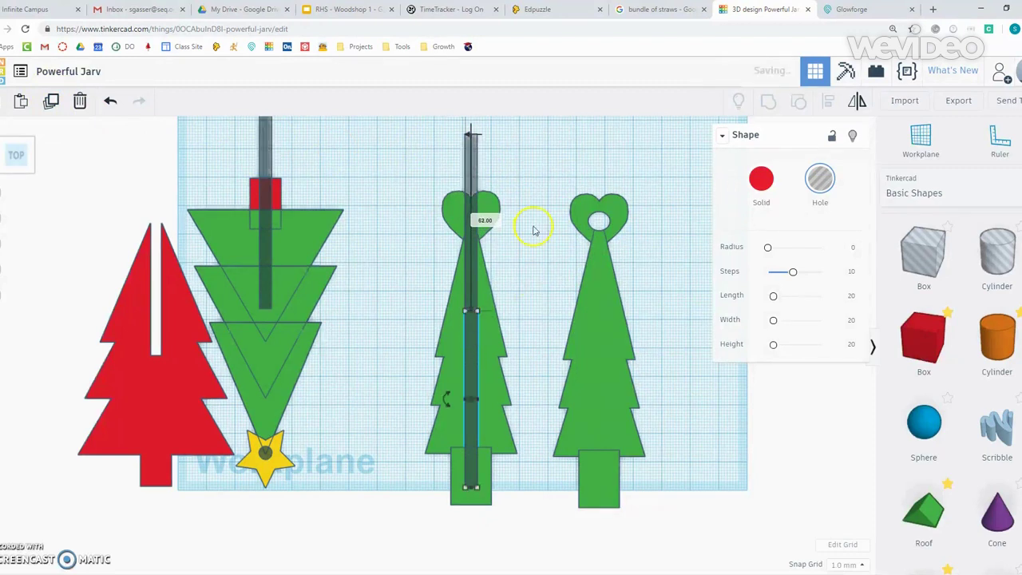
Move both slot strips down together until they cover the original tree from its heart to past the trunk's end.
left_click(473, 159, "shift")
left_click_drag(472, 167, 472, 216)
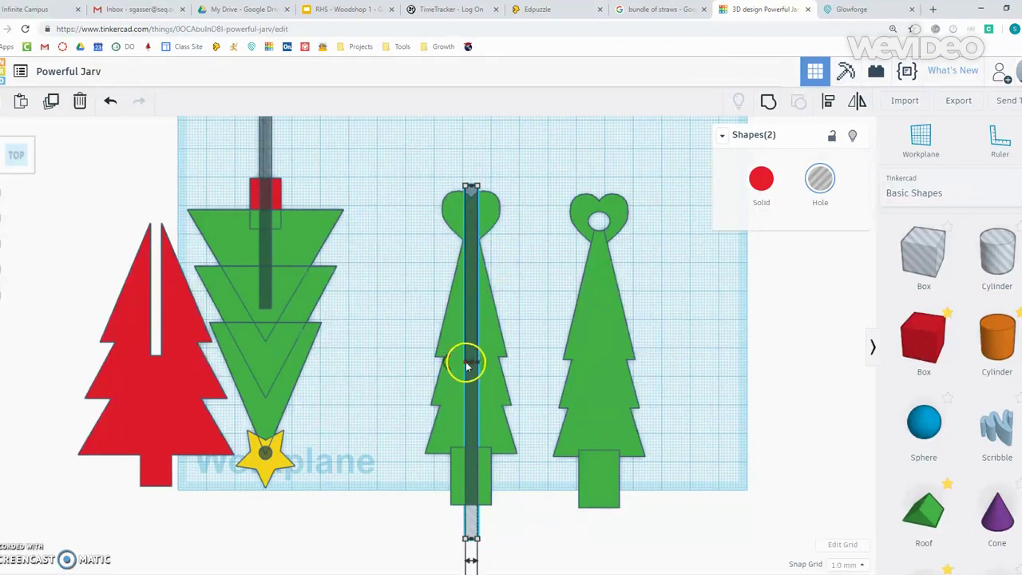
left_click(545, 329)
left_click(471, 277)
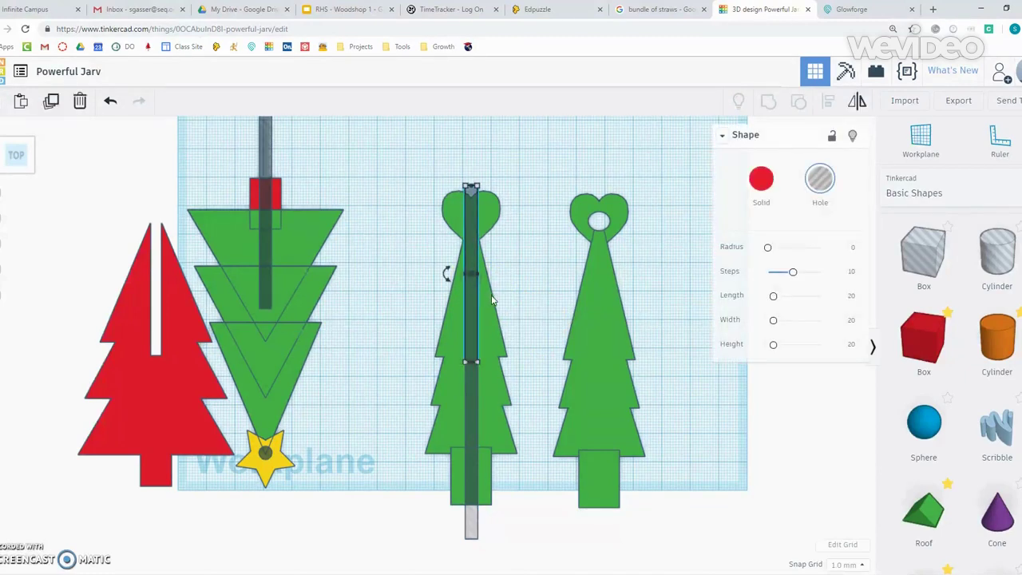
key("Right")
key("Right")
key("Right")
key("Right")
key("Right")
key("Right")
key("Right")
key("Right")
key("Right")
key("Right")
key("Right")
key("Right")
key("Right")
key("Right")
key("Right")
key("Right")
key("Right")
key("Right")
key("Right")
key("Right")
key("Right")
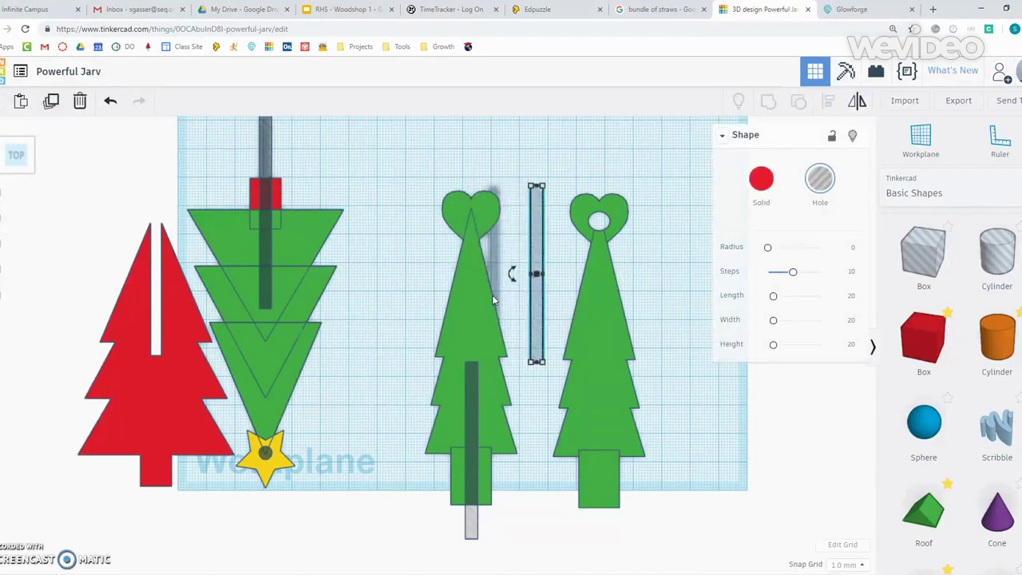
key("Left")
key("Left")
key("Left")
key("Left")
key("Left")
key("Left")
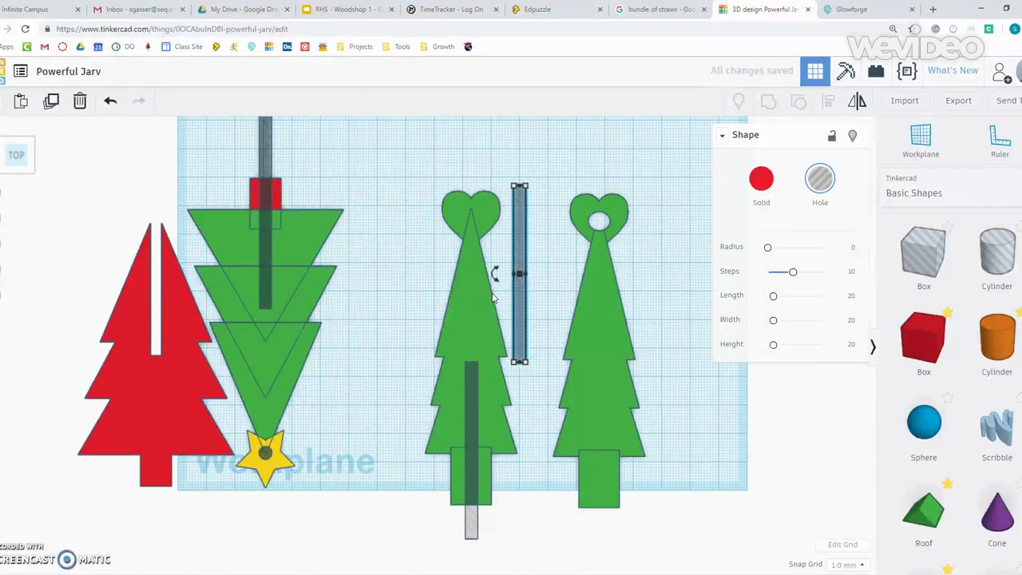
key("ctrl+z")
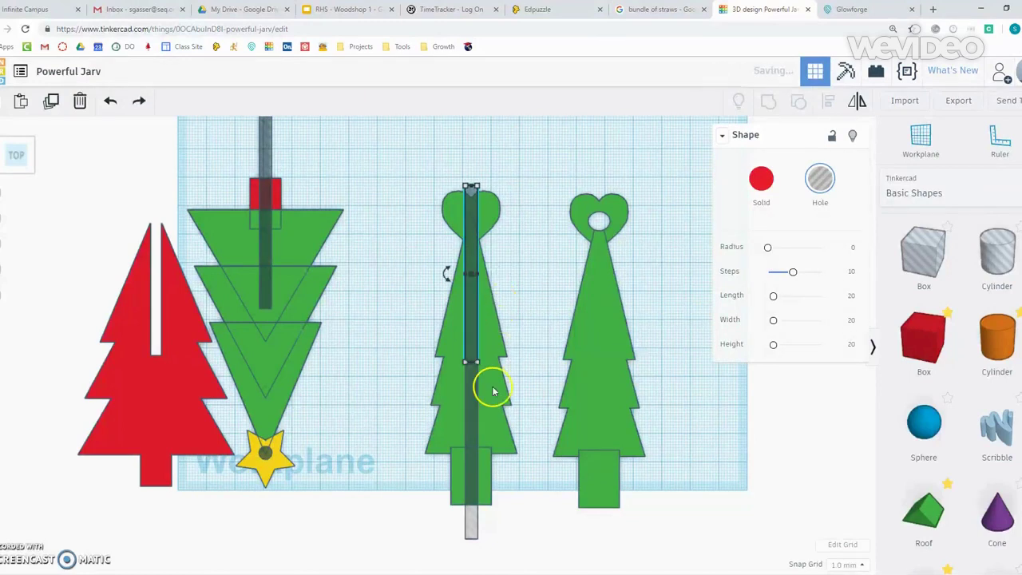
Shift the lower slot strip sideways onto the copied tree, over the middle of its trunk and lower half.
left_click(474, 431)
key("Right")
key("Right")
key("Right")
key("Right")
key("Right")
key("Right")
key("Right")
key("Right")
key("Right")
key("Right")
key("Right")
key("Right")
key("Right")
key("Right")
key("Right")
key("Right")
key("Right")
key("Right")
key("Right")
key("Right")
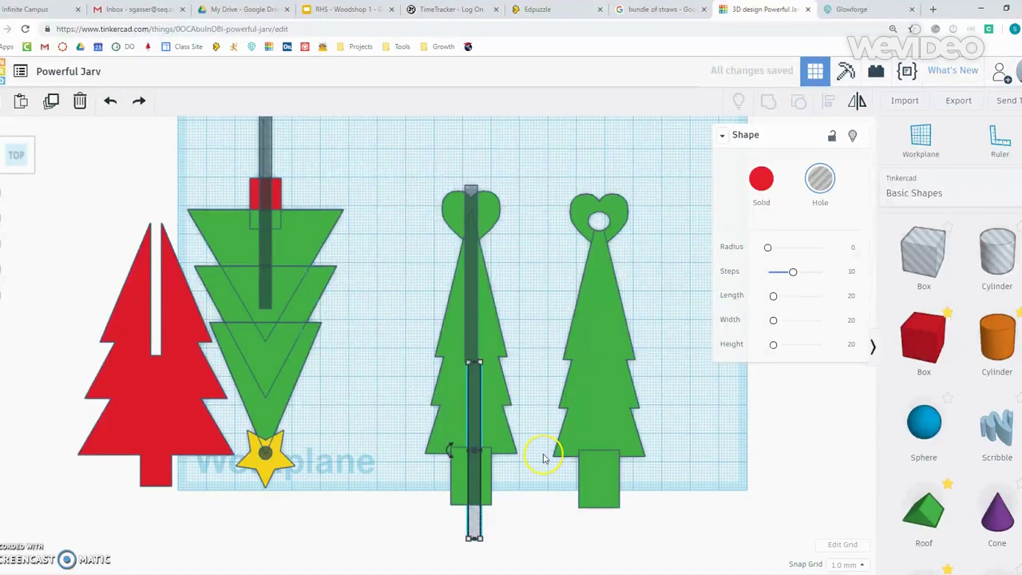
key("Right")
key("Right")
key("Right")
key("Right")
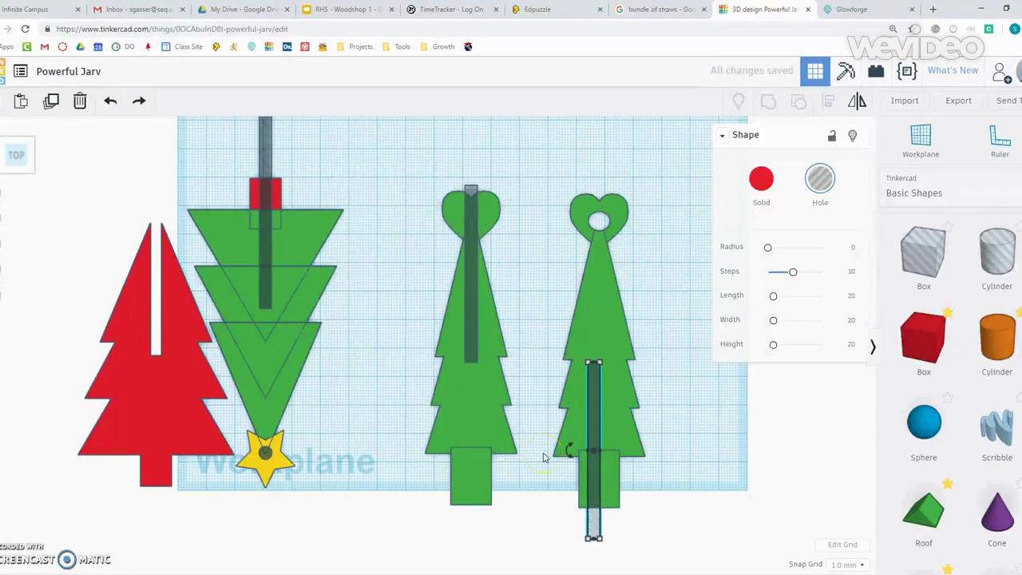
key("Left")
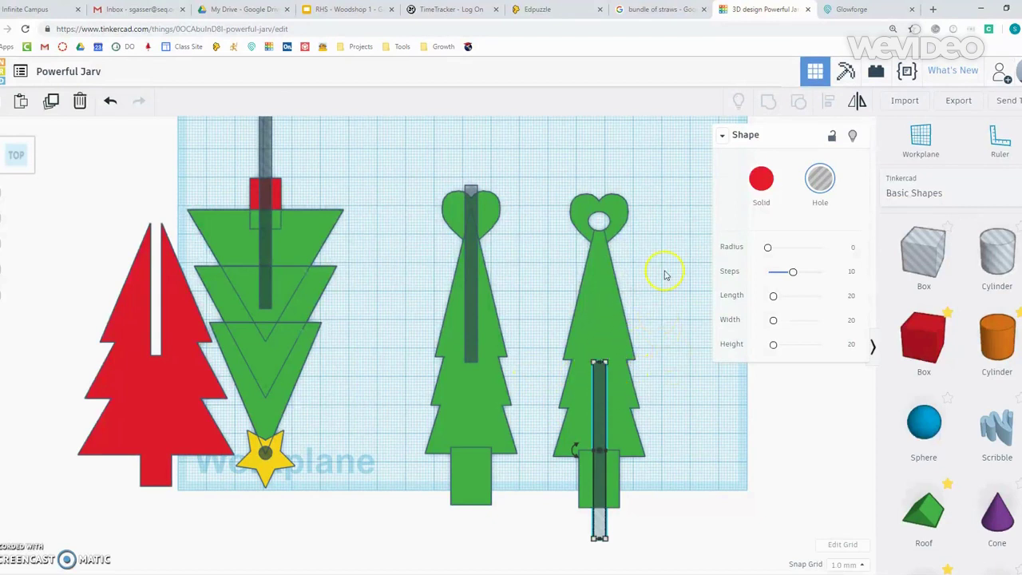
Align the lower slot strip with the copied tree on their vertical centre line.
left_click_drag(553, 165, 656, 431)
left_click(829, 107)
left_click(597, 177)
left_click(529, 151)
left_click(530, 151)
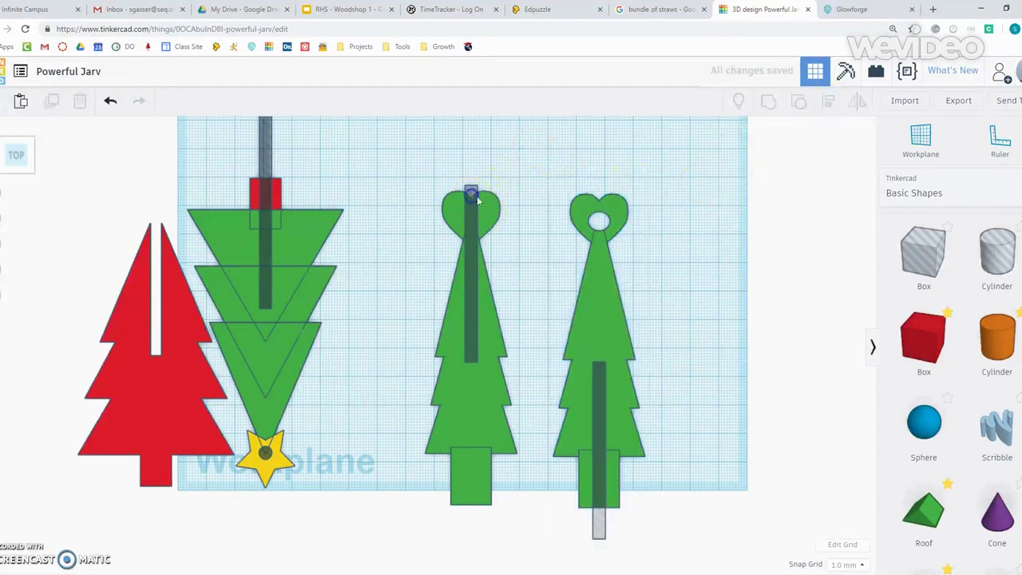
Align the upper slot strip with the original tree on their vertical centre line.
left_click(474, 195)
left_click_drag(410, 174, 503, 240)
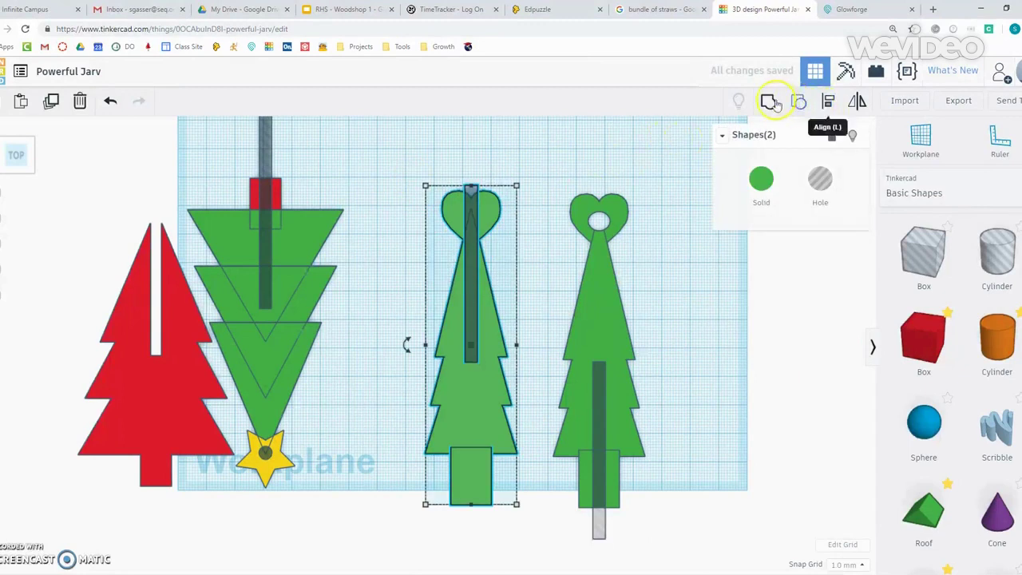
left_click(831, 104)
left_click(471, 169)
left_click(505, 151)
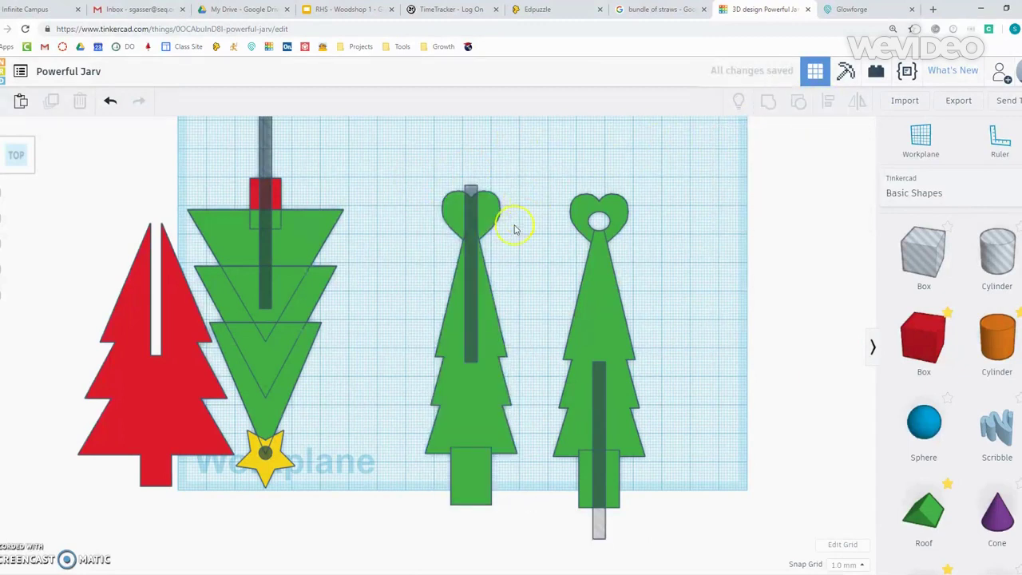
Try to cut the upper slot by grouping the original tree with its slot strip, and undo the grouping.
left_click_drag(432, 173, 491, 266)
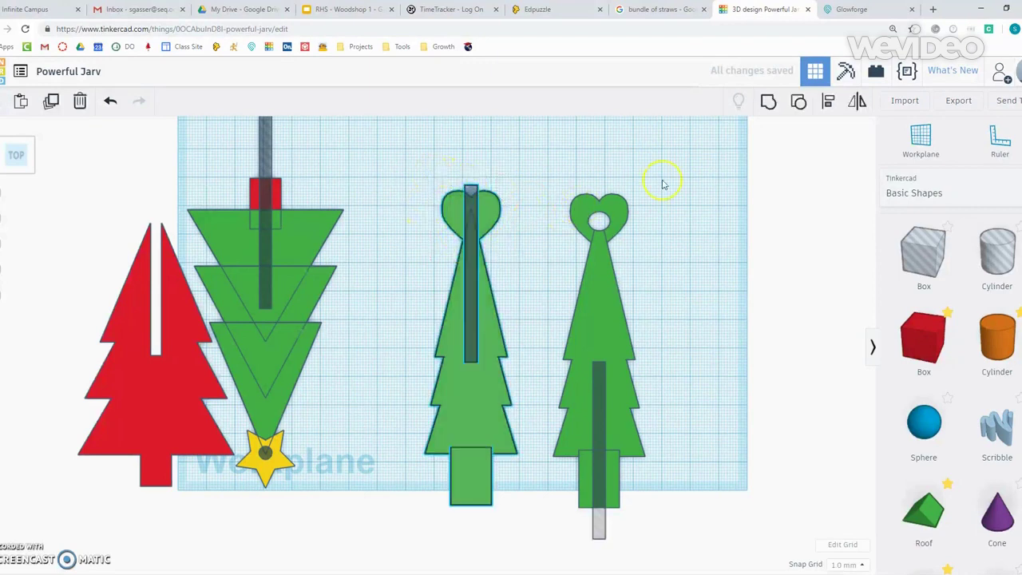
left_click(770, 102)
left_click(523, 151)
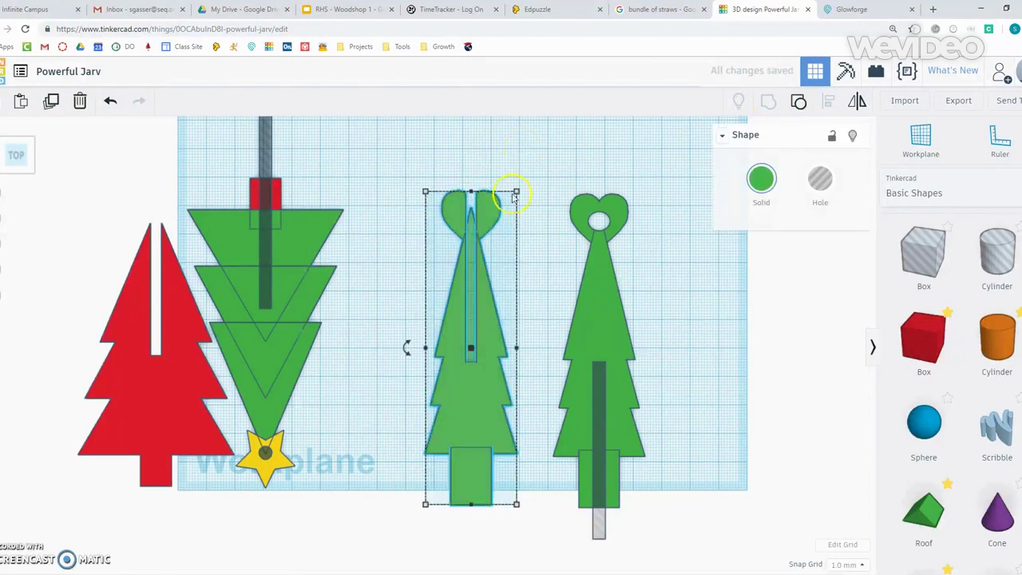
left_click(513, 199)
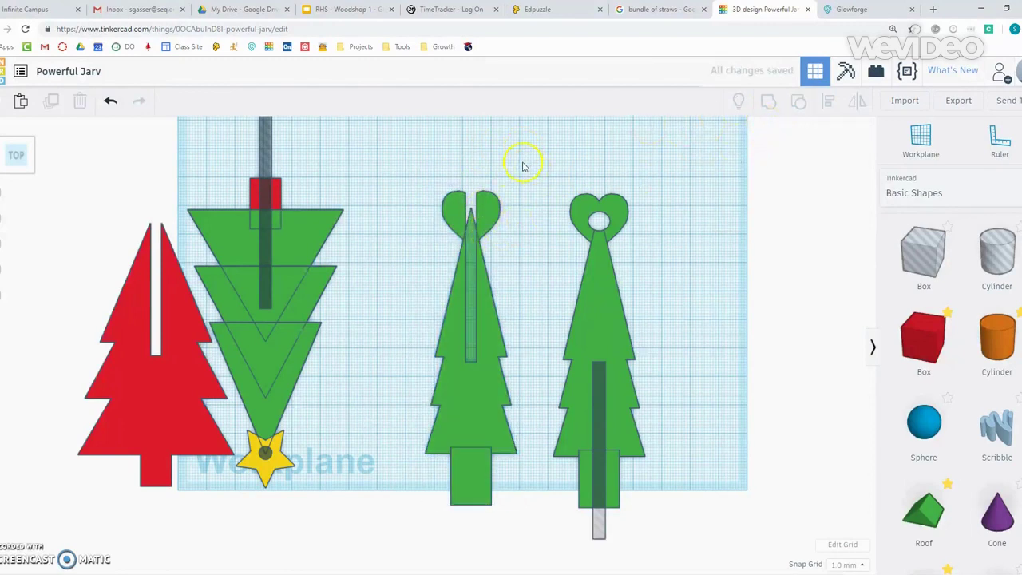
left_click(110, 101)
Raise the upper slot strip to an elevation of -17 mm so it passes through the original tree's full thickness.
right_click_drag(516, 193, 560, 269)
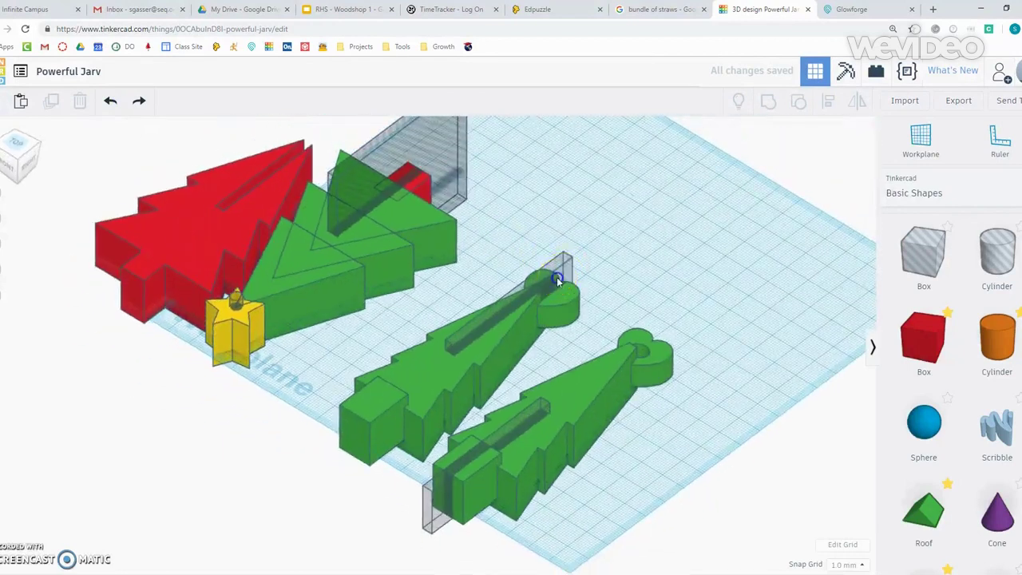
left_click(558, 280)
left_click_drag(510, 302, 512, 266)
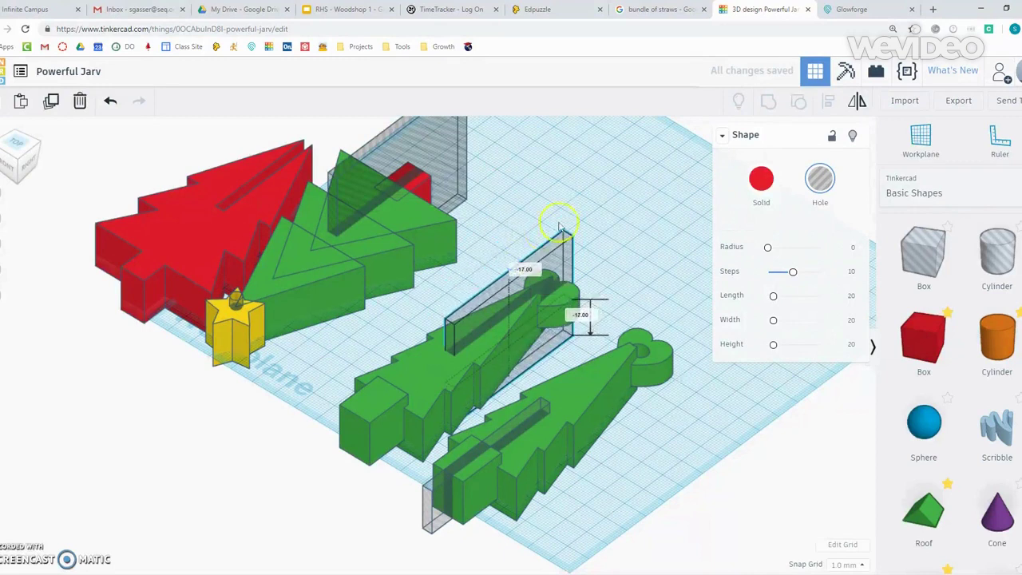
left_click(17, 143)
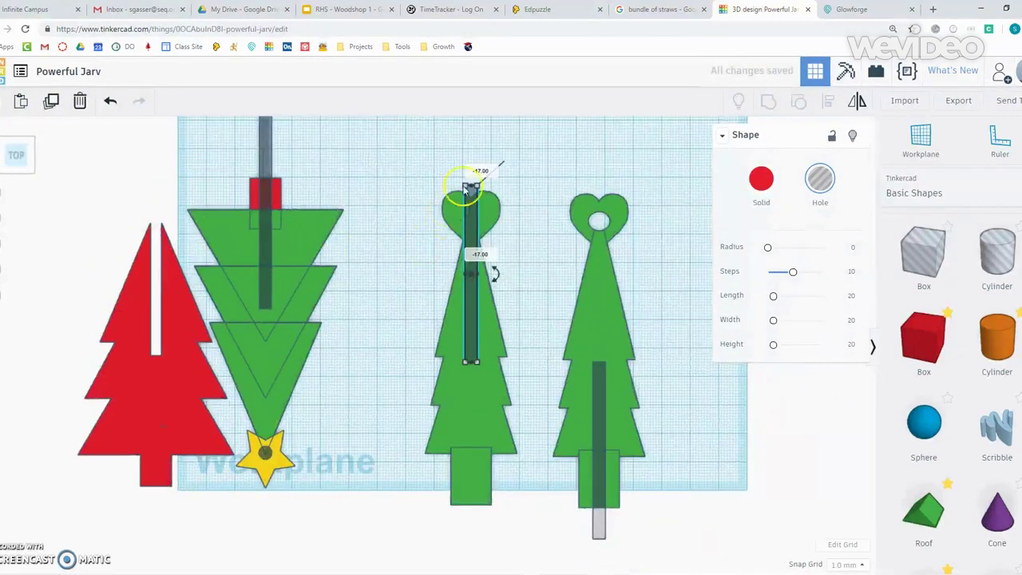
Try grouping the raised upper slot strip with the heart-topped original tree, and undo the cut.
left_click_drag(411, 142, 519, 289)
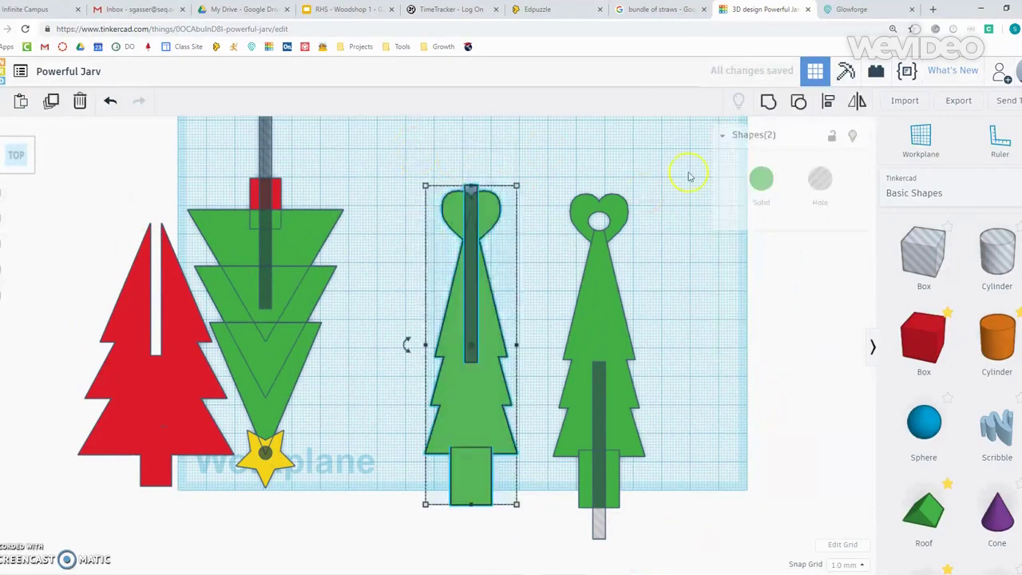
left_click(769, 104)
left_click(551, 178)
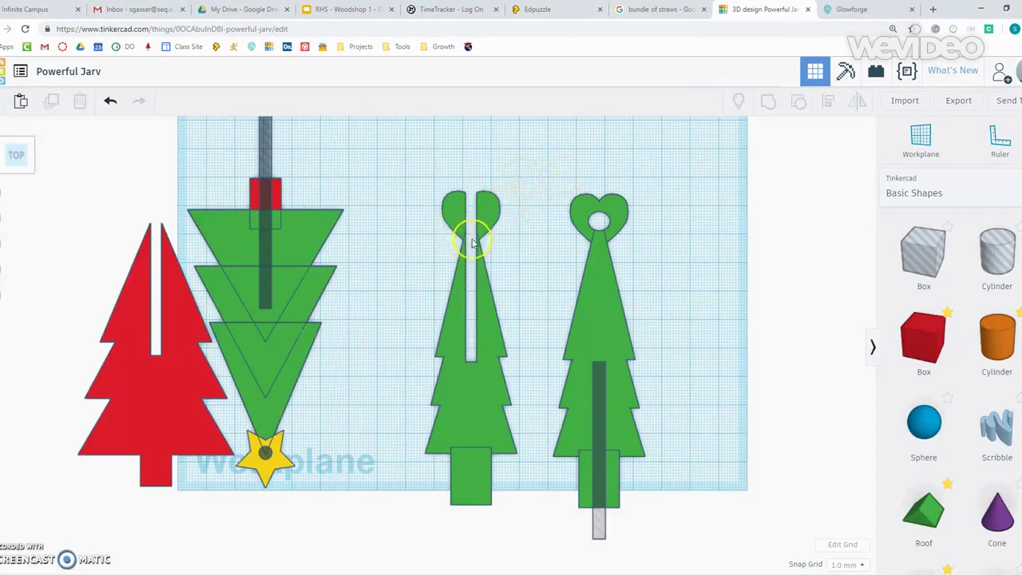
left_click(111, 101)
Ungroup the original tree and delete the heart from its tip.
left_click(495, 228)
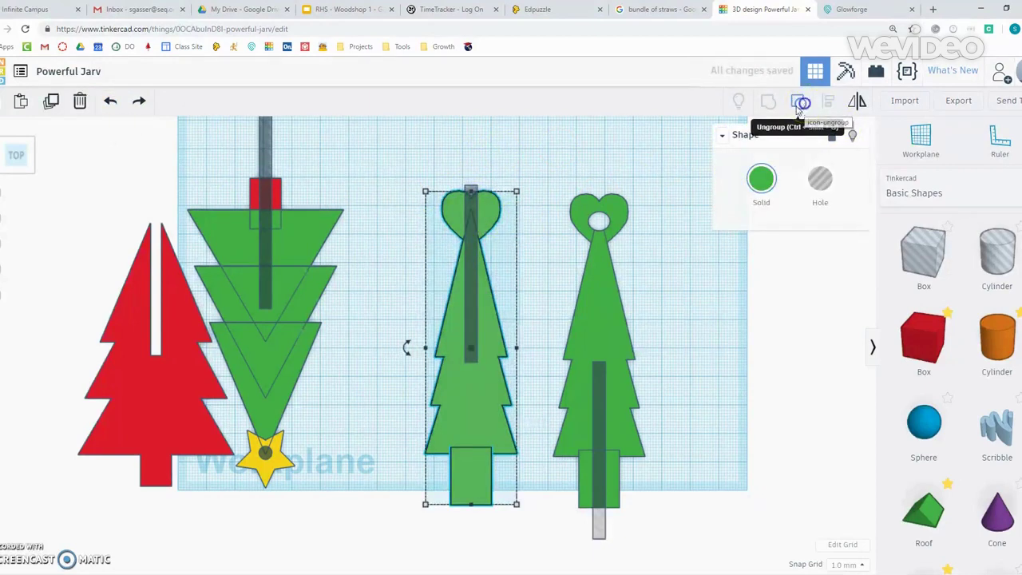
left_click(800, 103)
left_click(486, 211)
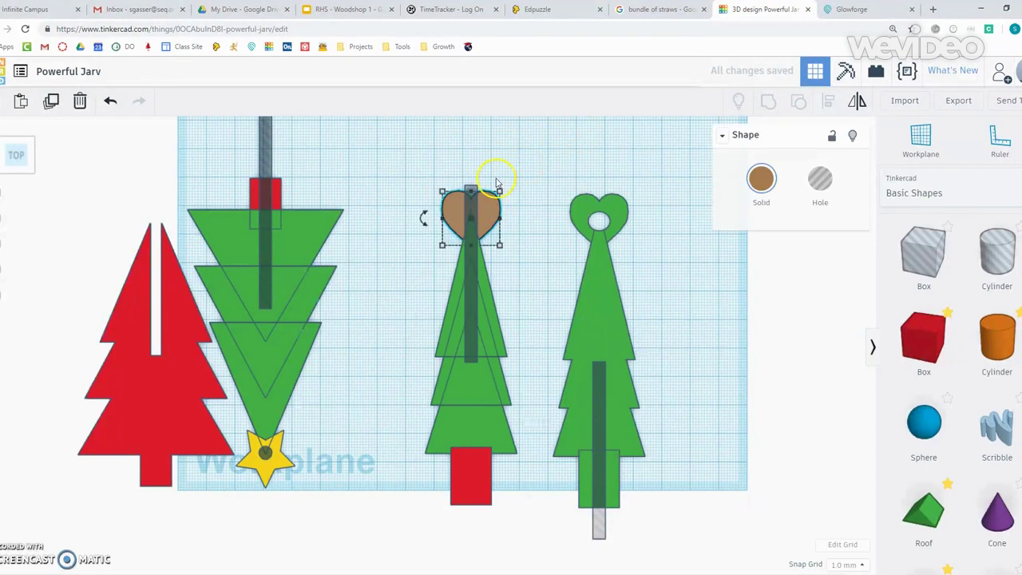
key("Delete")
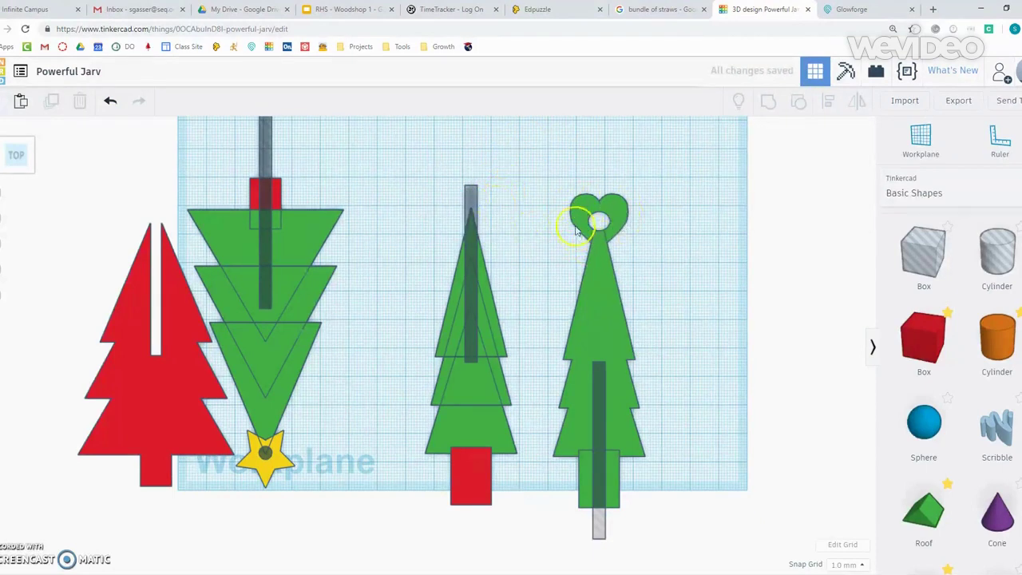
Regroup the original tree's triangles and trunk, and group the tree with its slot strip to cut the upper slot.
left_click_drag(461, 216, 456, 503)
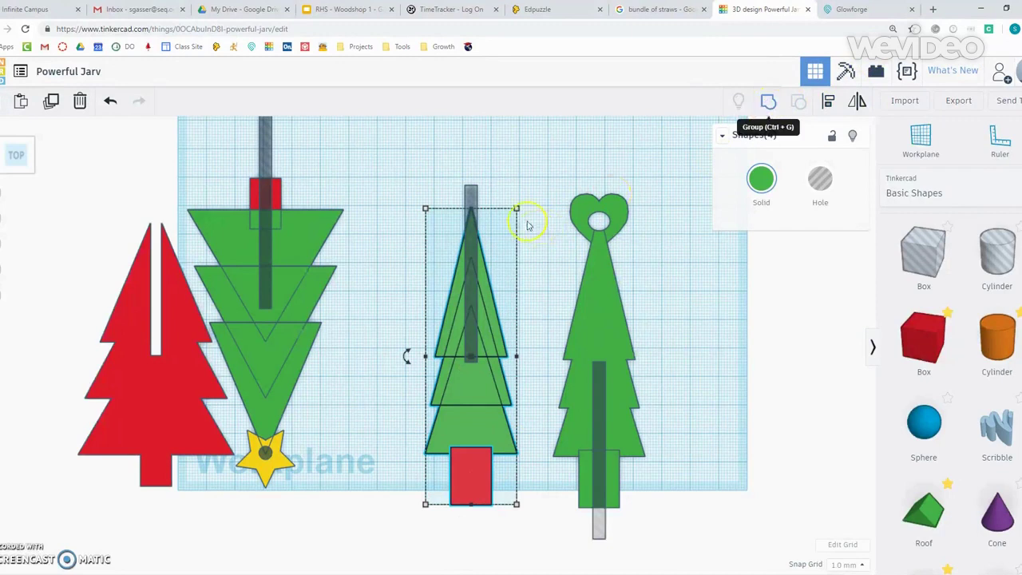
left_click(502, 137)
left_click_drag(425, 147, 514, 329)
left_click(770, 102)
left_click(449, 262)
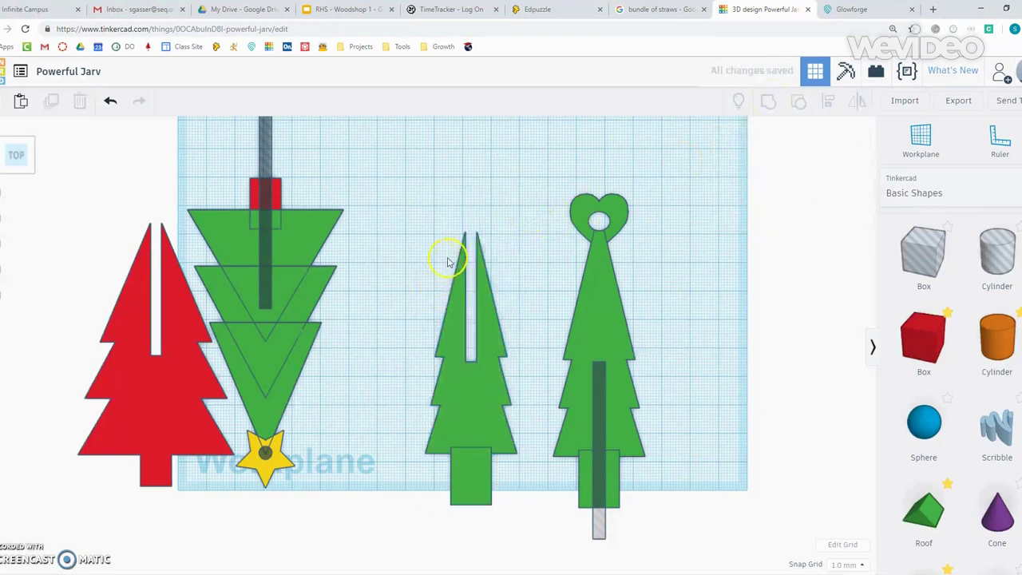
Try to cut the lower slot by grouping the copied tree with its slot strip, and undo the grouping.
left_click_drag(551, 287, 663, 455)
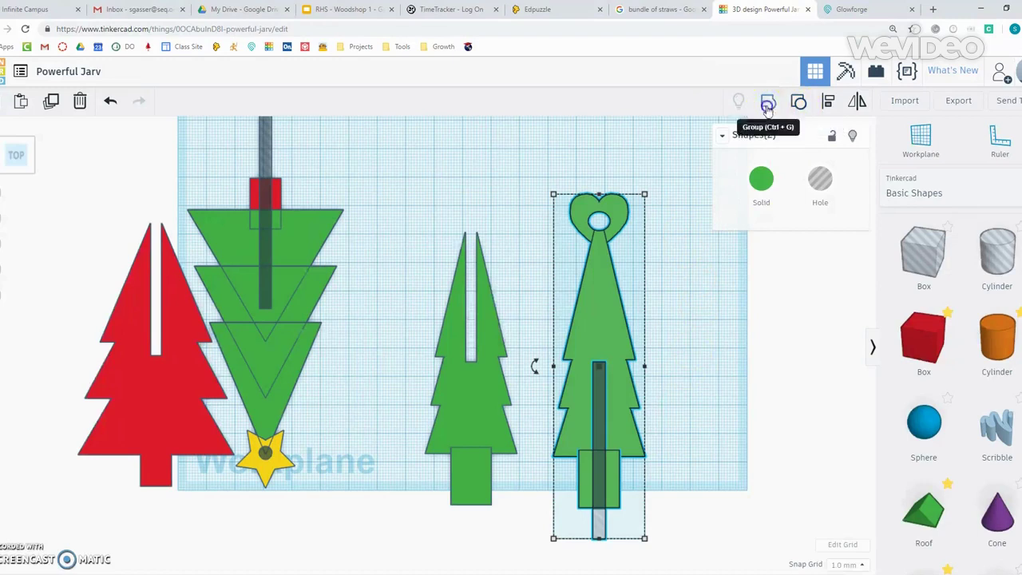
left_click(799, 104)
left_click(695, 483)
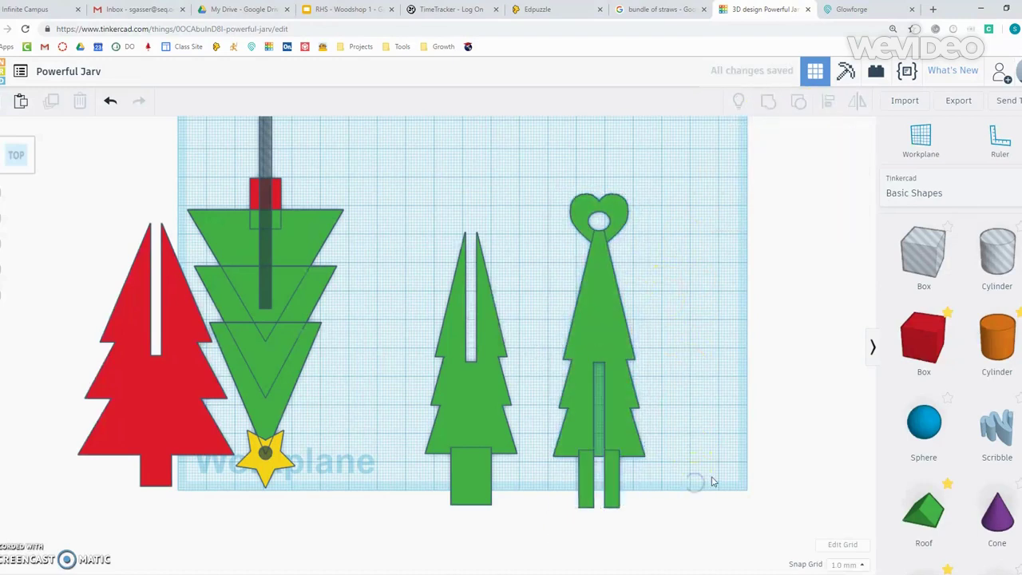
left_click(110, 101)
Raise the lower slot strip to an elevation of -14 mm so it passes through the copied tree's full thickness.
right_click_drag(684, 437, 552, 367)
left_click(474, 408)
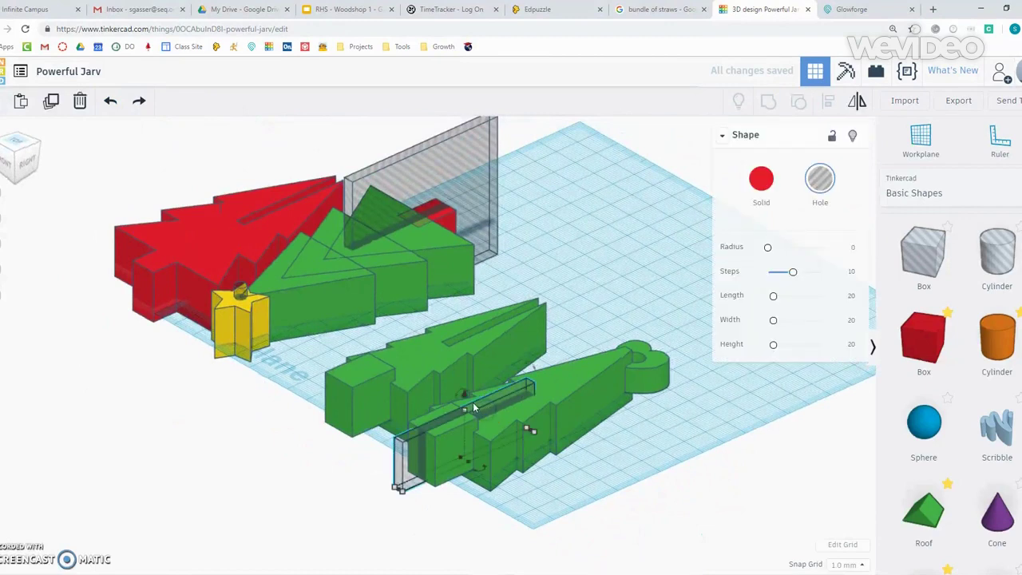
left_click(465, 412)
mouse_move(467, 365)
left_mouse_down()
mouse_move(465, 339)
mouse_move(465, 376)
left_mouse_up()
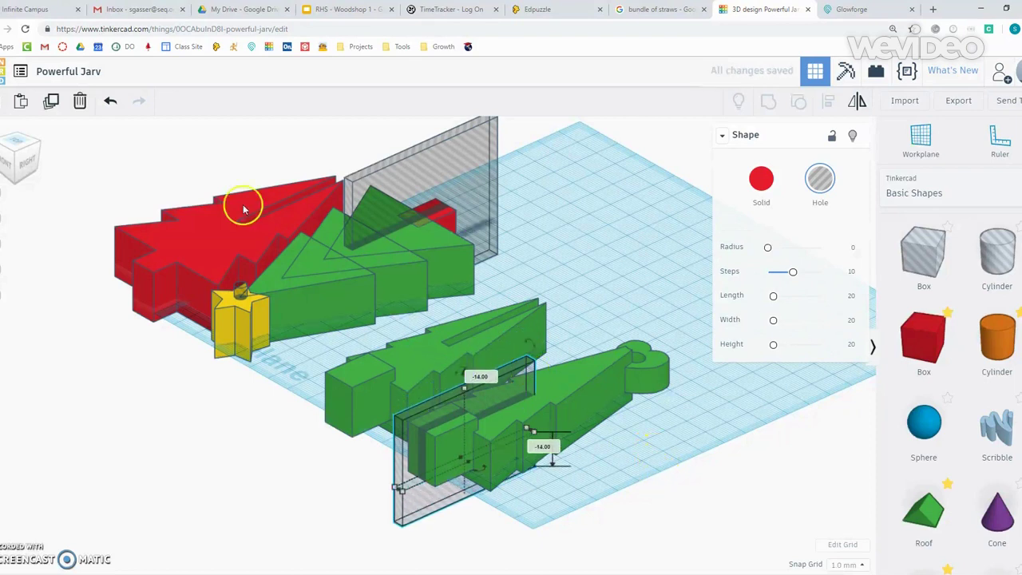
left_click(20, 144)
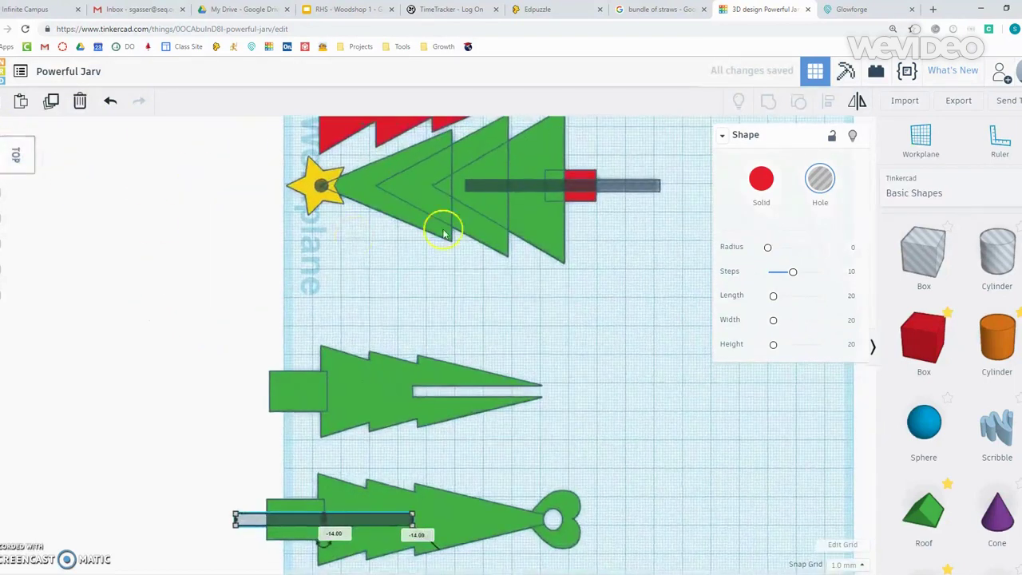
Group the copied heart-topped tree with its slot strip to cut the slot through its trunk and lower half.
left_click(424, 513)
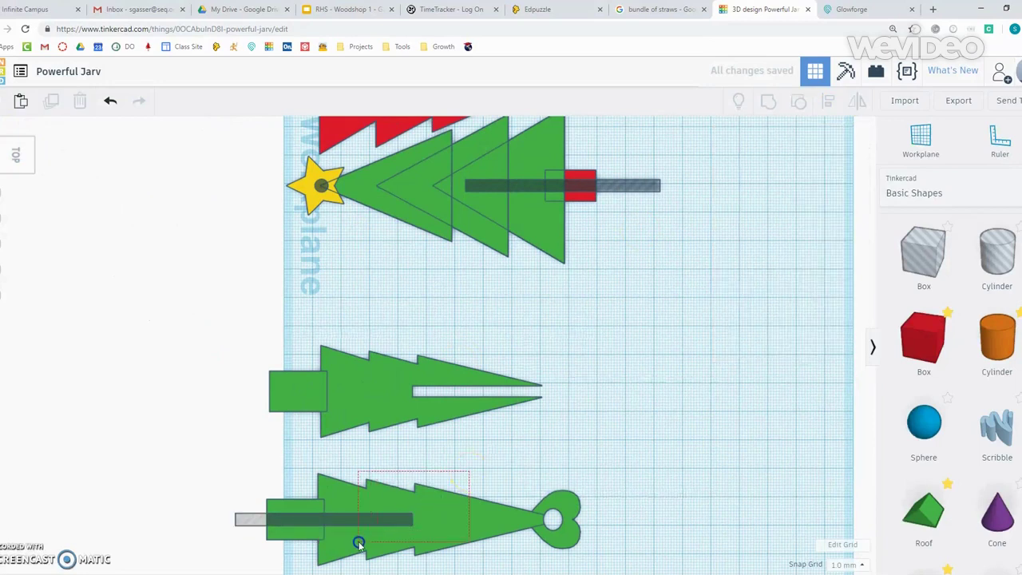
left_click_drag(359, 543, 359, 545)
left_click(767, 102)
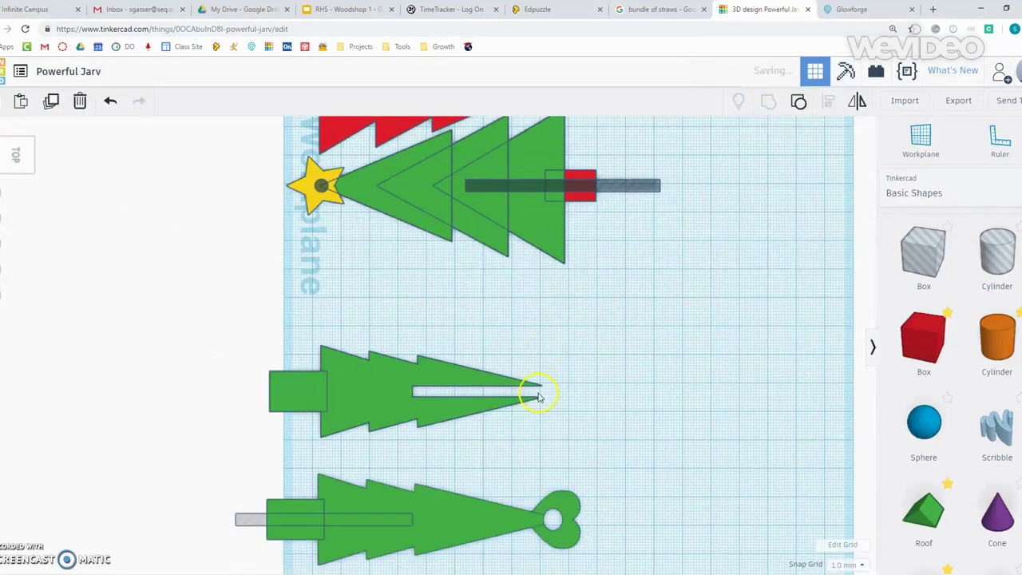
right_click_drag(598, 345, 832, 457)
left_click(16, 155)
left_click(541, 210)
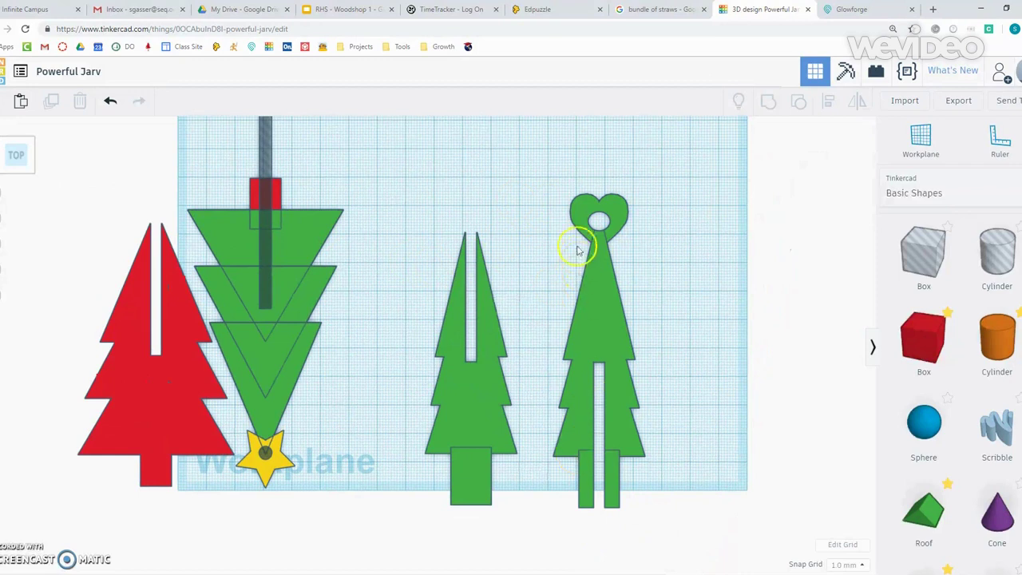
Export the heart-topped tree and the tree without a heart as separate SVG files for laser cutting.
left_click_drag(653, 470, 675, 505)
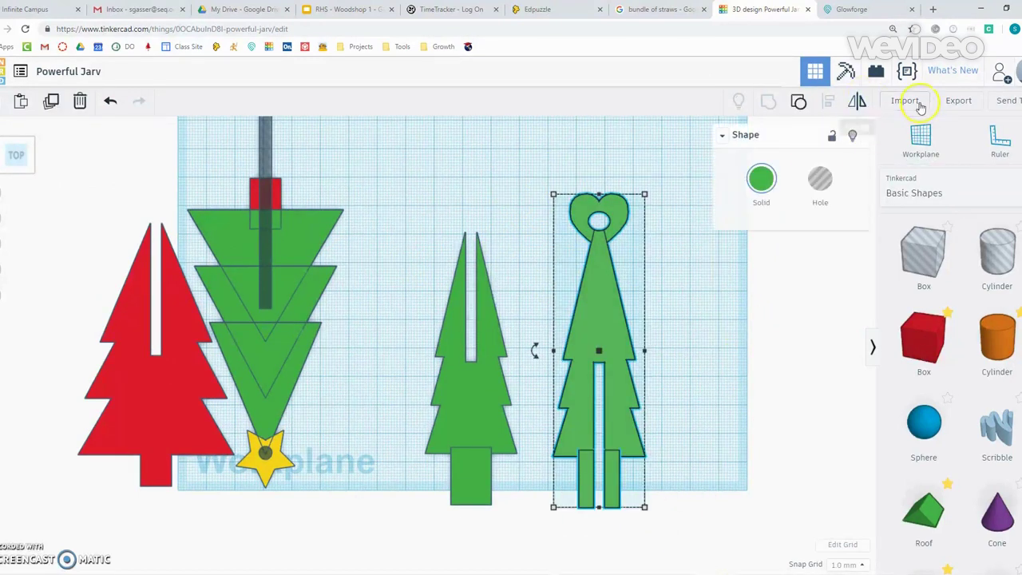
left_click(959, 100)
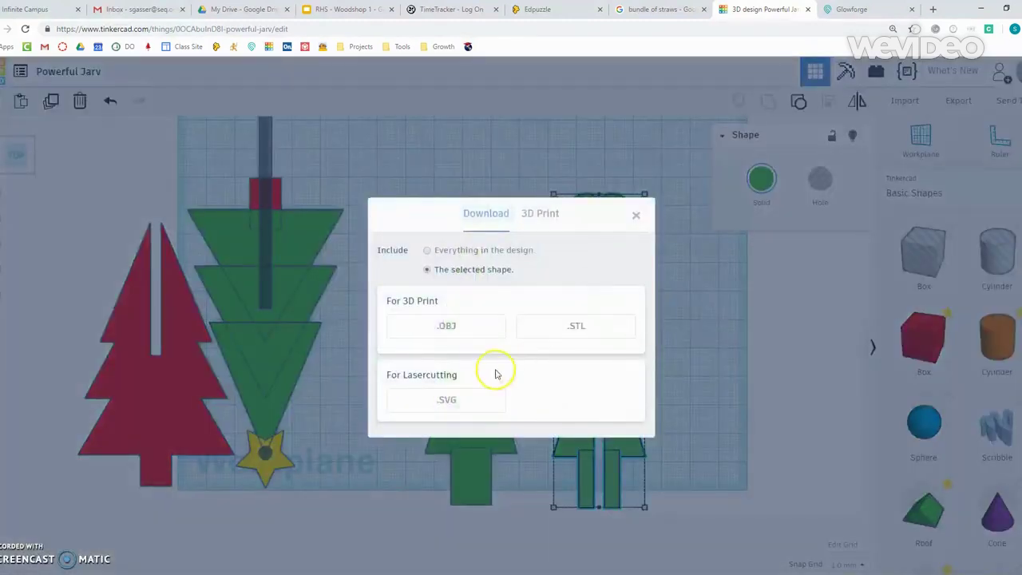
left_click(447, 401)
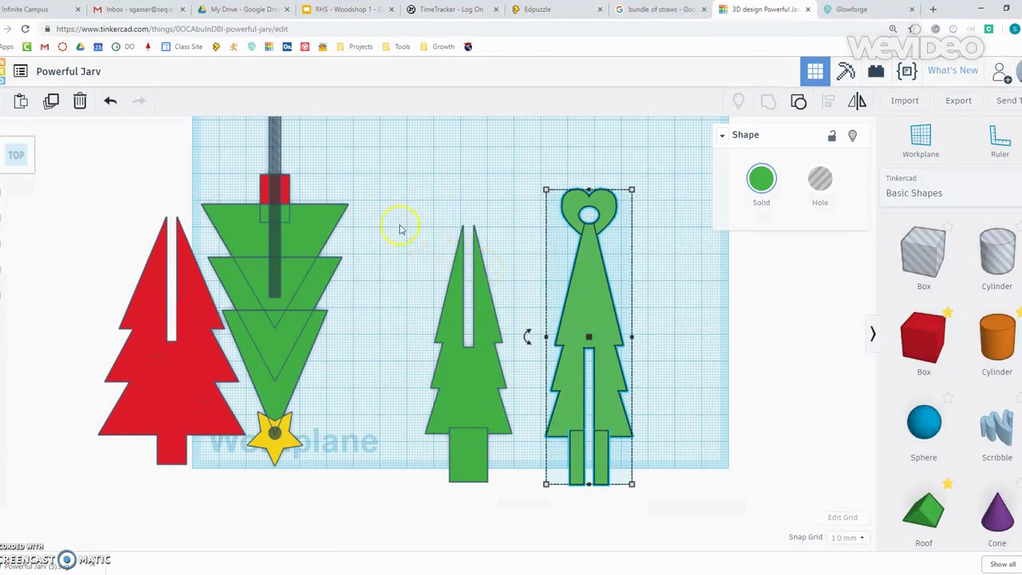
left_click(482, 445)
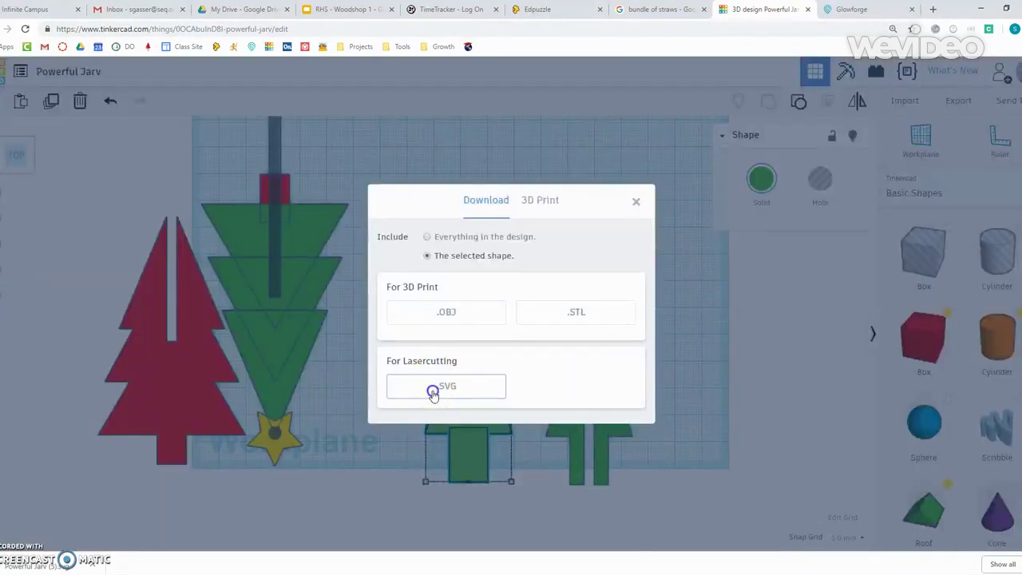
left_click(436, 389)
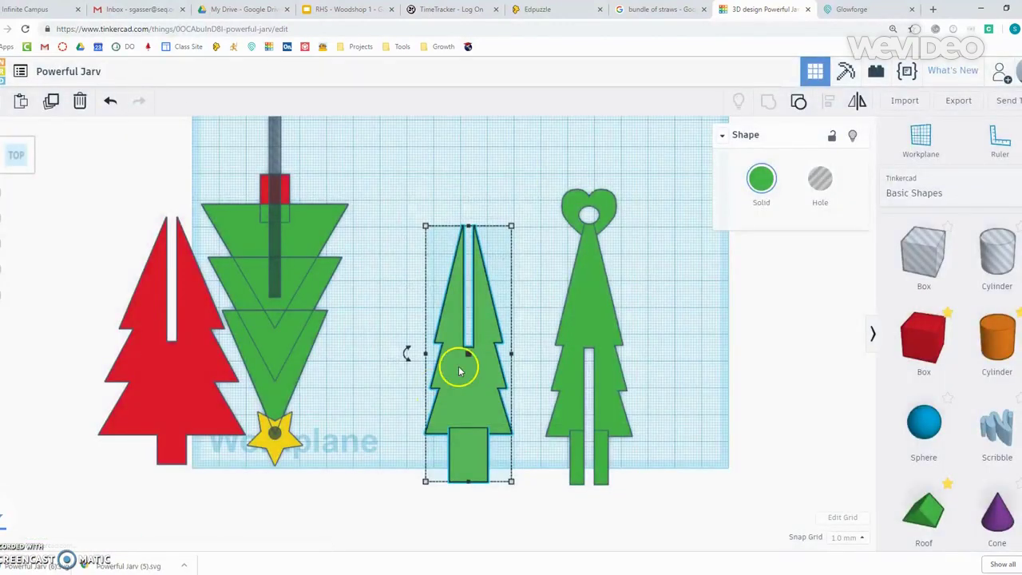
Switch to Glowforge, load Powerful Jarv (6).svg and Powerful Jarv (5).svg into one design, and place the trees side by side on the bed.
left_click(868, 9)
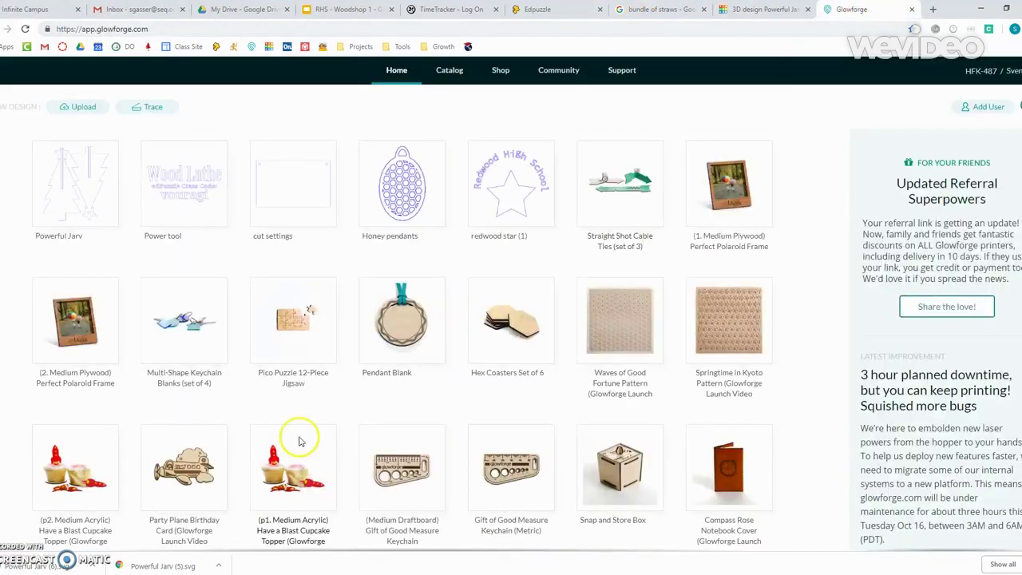
left_click_drag(63, 564, 11, 328)
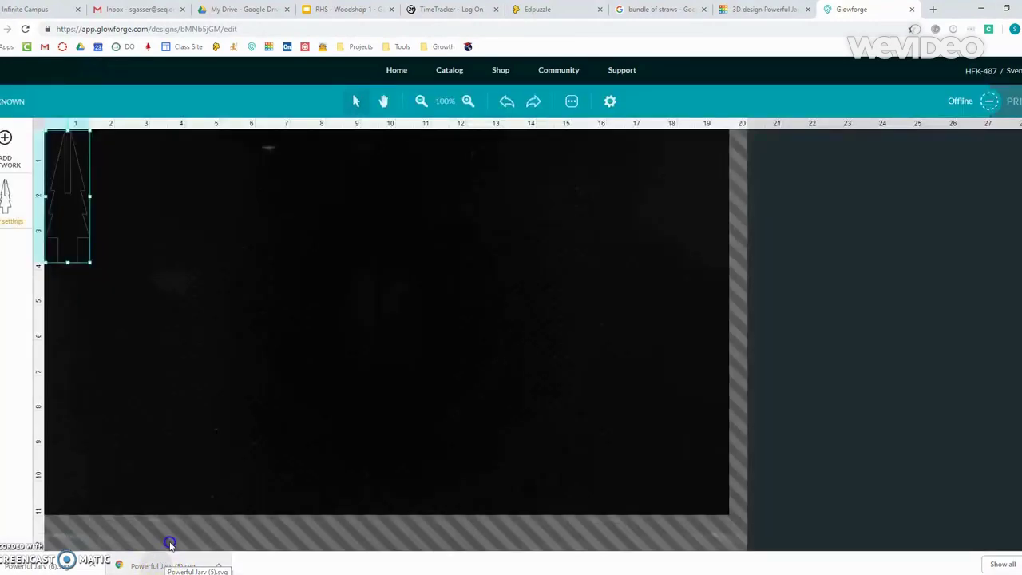
left_click_drag(170, 544, 274, 346)
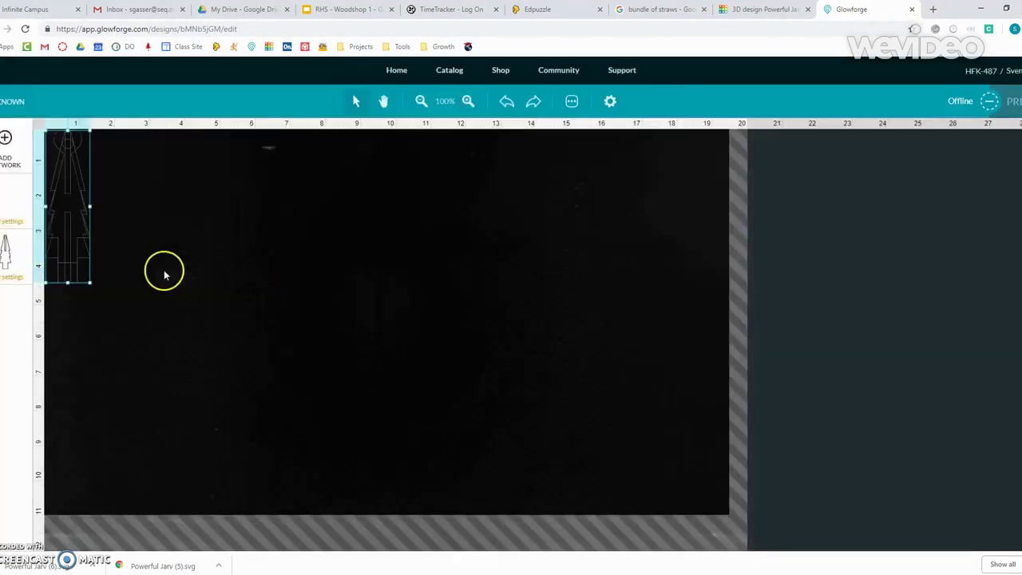
left_click_drag(72, 219, 228, 307)
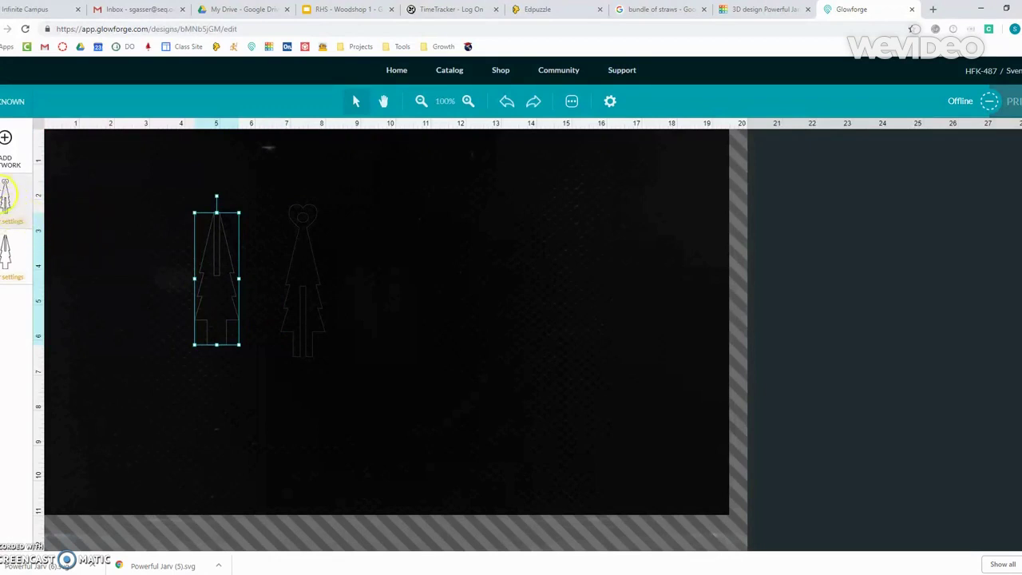
Assign the custom "3/16 cut" setting to both tree artworks.
left_click(6, 197)
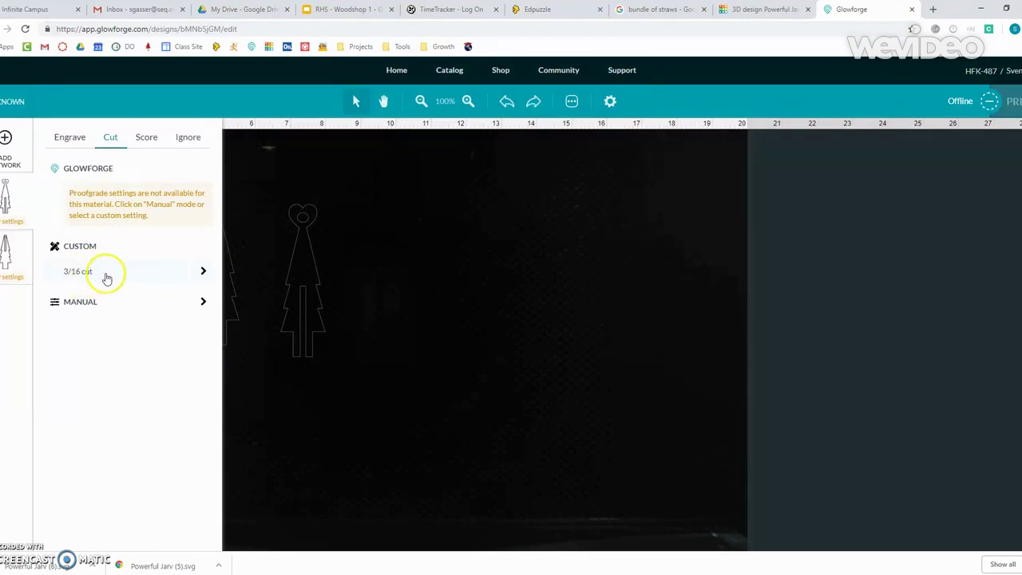
left_click(294, 377)
left_click(218, 308)
left_click(5, 253)
left_click(88, 278)
left_click(302, 398)
Move both trees together towards the middle of the laser bed.
left_click_drag(165, 201, 463, 391)
left_click_drag(299, 324, 386, 355)
left_click(459, 361)
left_click(490, 335)
Set the design to use uncertified material with a thickness of 3/16 inch.
left_click(11, 103)
left_click(241, 101)
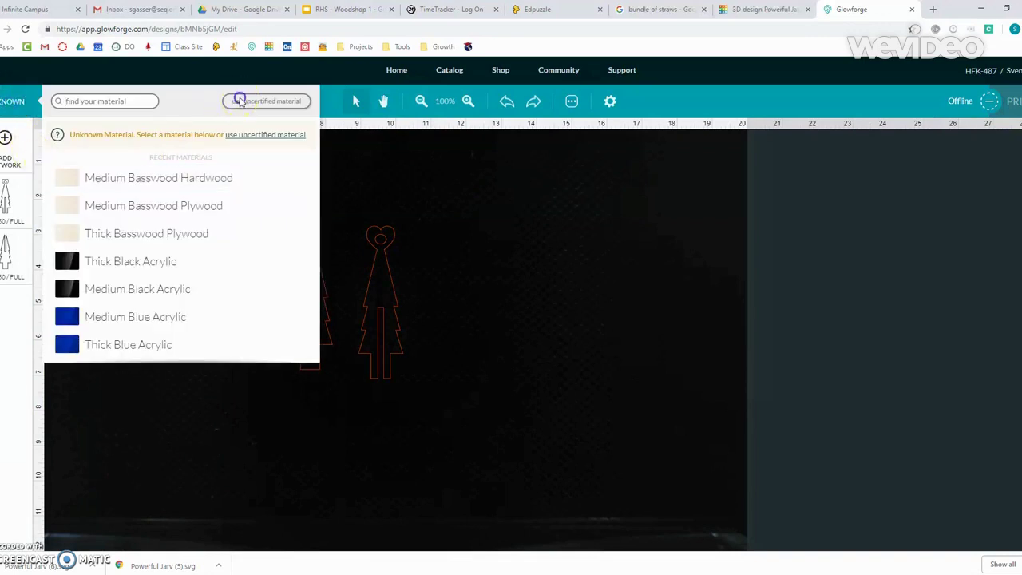
type("3/16")
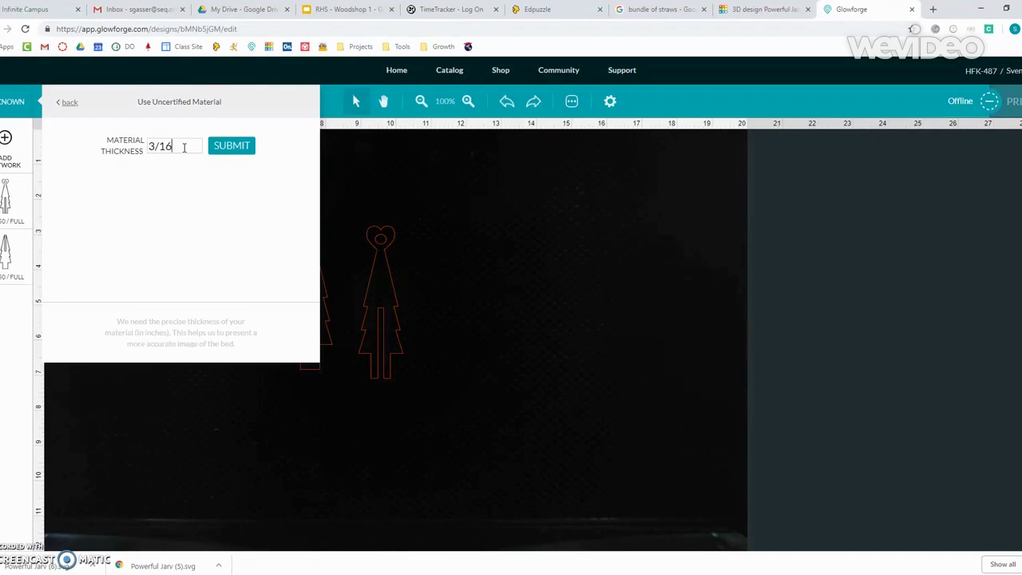
key("Return")
left_click_drag(283, 200, 470, 408)
left_click(379, 330)
left_click(419, 365)
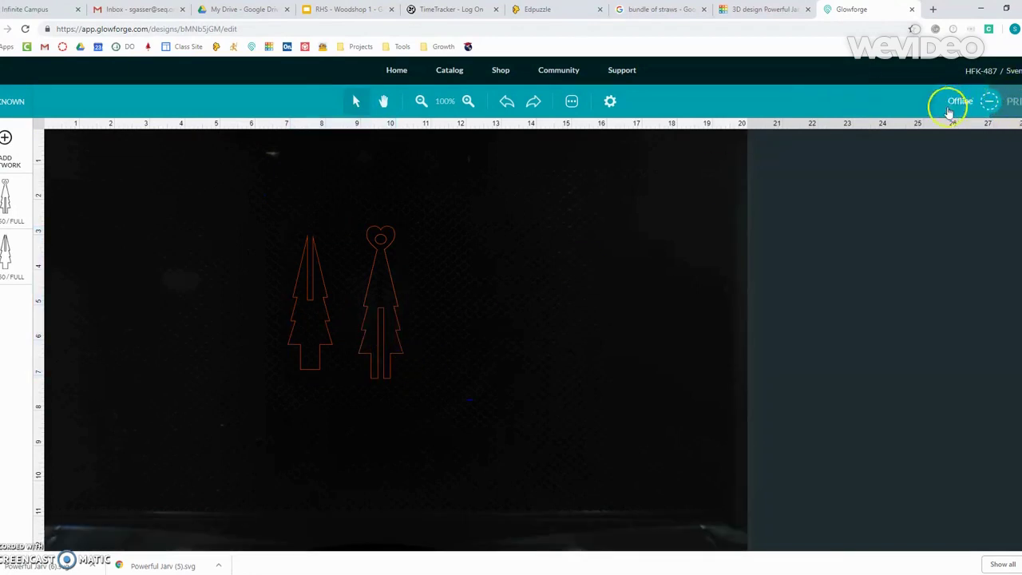
left_click_drag(245, 205, 479, 408)
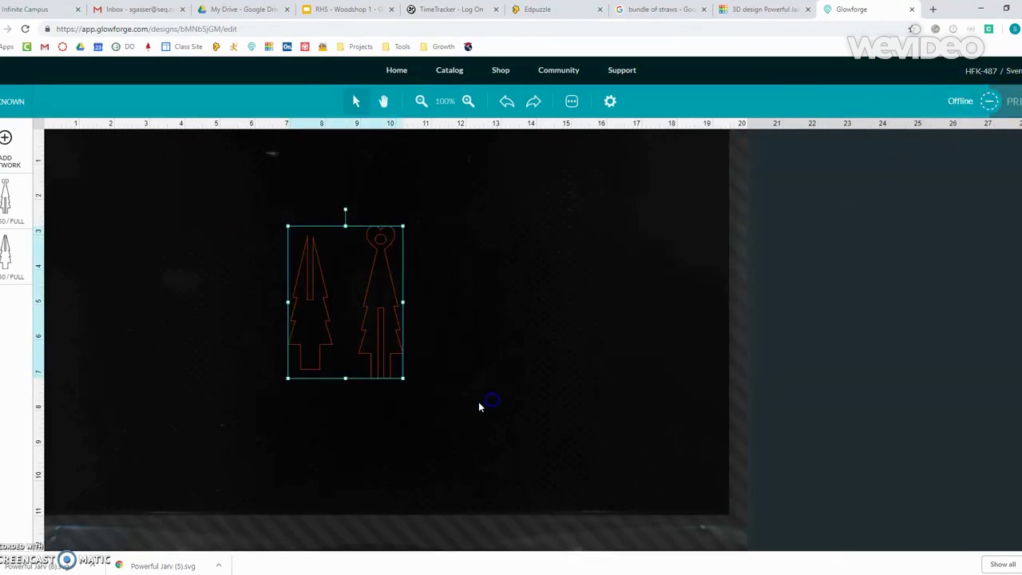
left_click(487, 393)
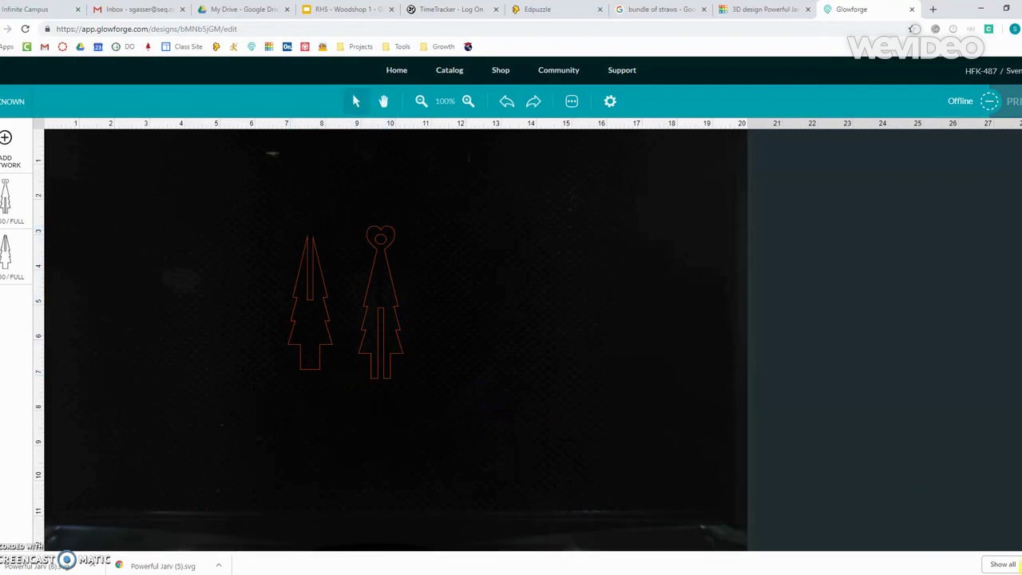